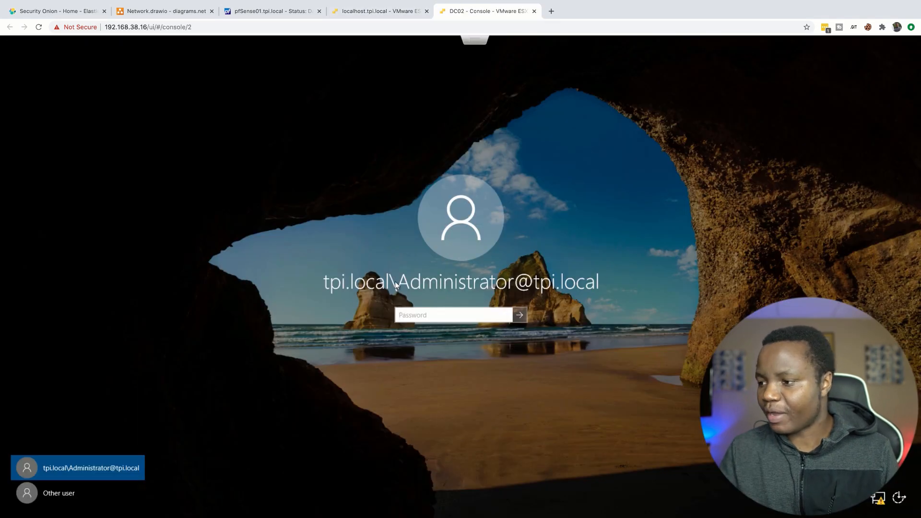
# Step: Sign in to DC02 as the domain administrator by entering the account password
pyautogui.click(491, 319)
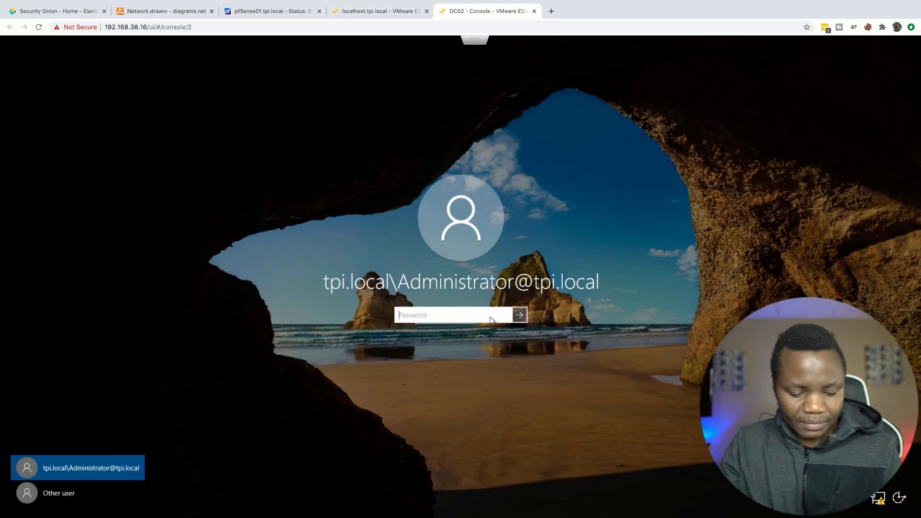
pyautogui.write('*************')
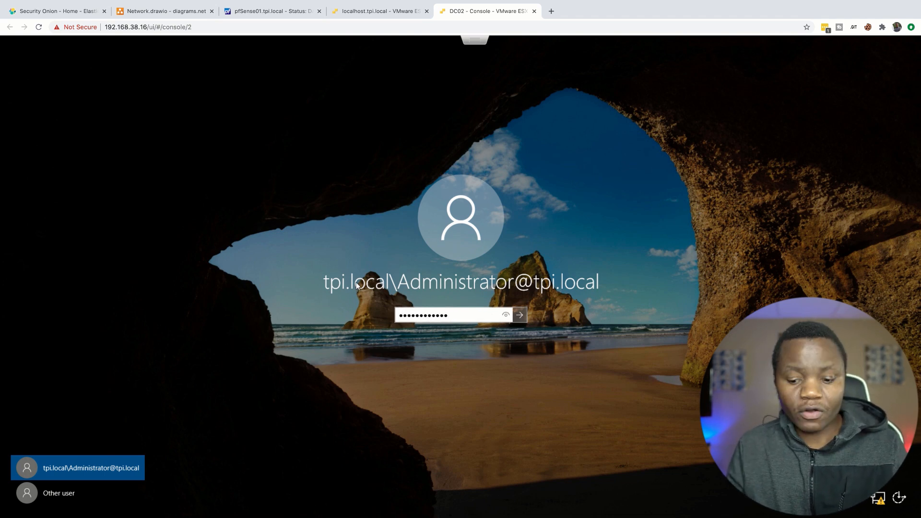
pyautogui.press('Return')
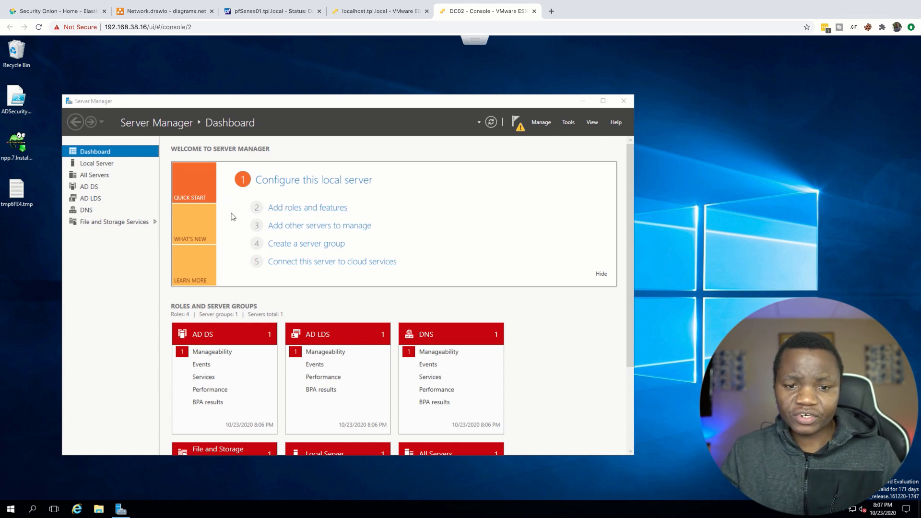
# Step: Start a role-based installation on DC02 and select the DHCP Server role with its required management tools
pyautogui.click(298, 211)
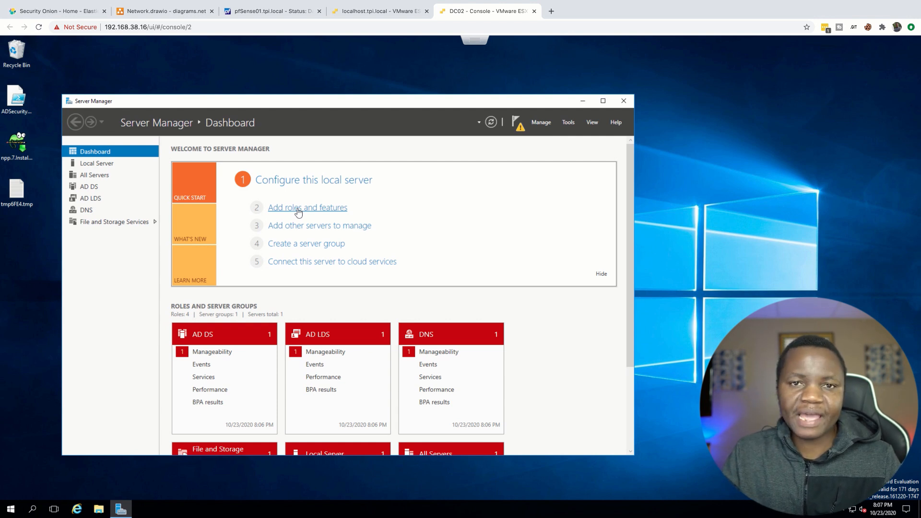
pyautogui.click(298, 212)
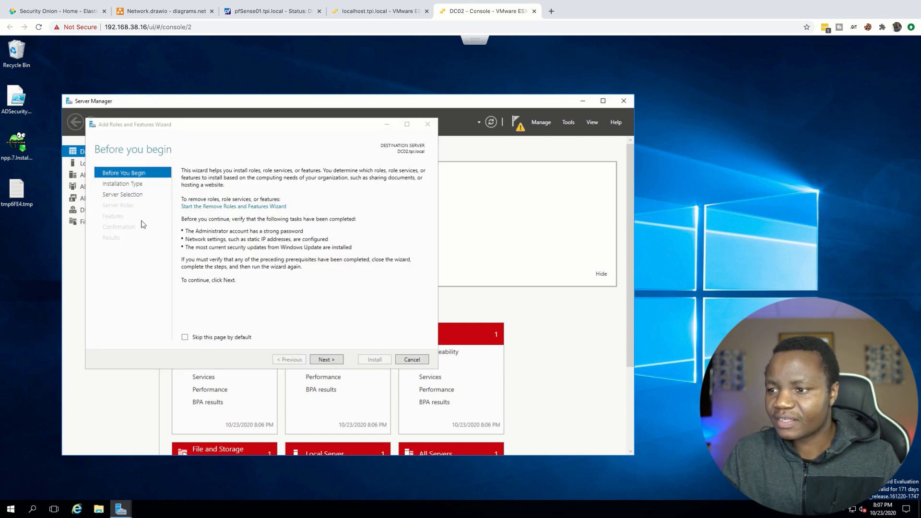
pyautogui.click(325, 360)
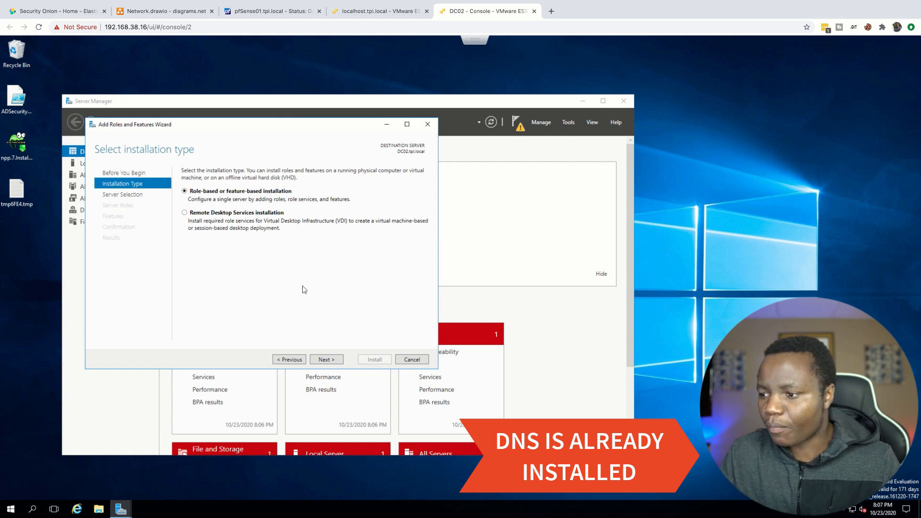
pyautogui.click(325, 360)
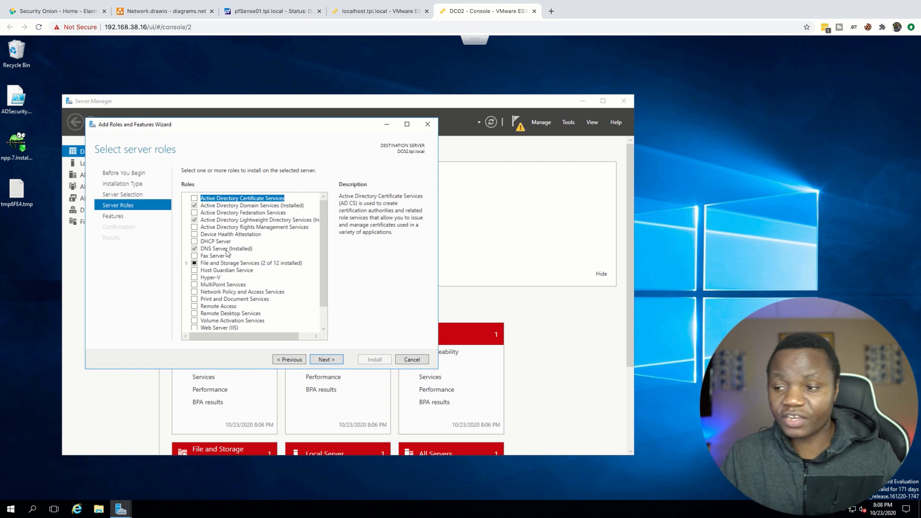
pyautogui.click(194, 242)
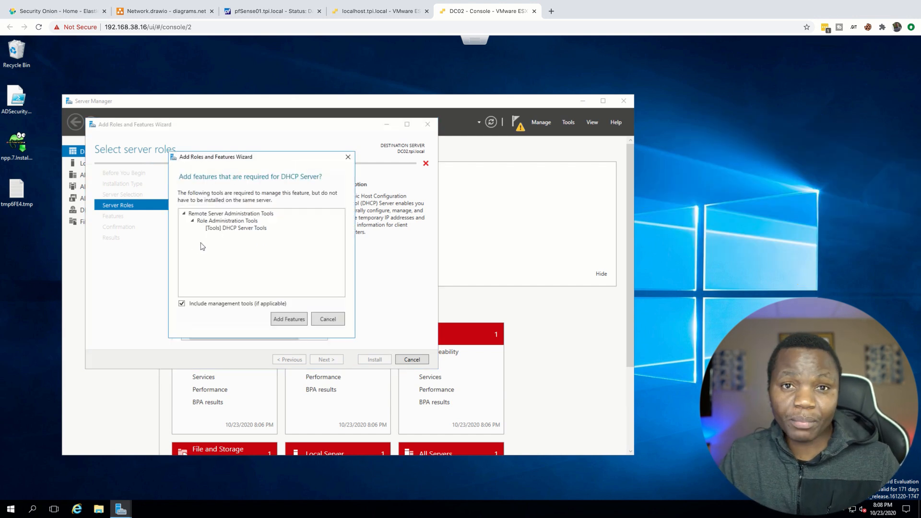
pyautogui.click(292, 320)
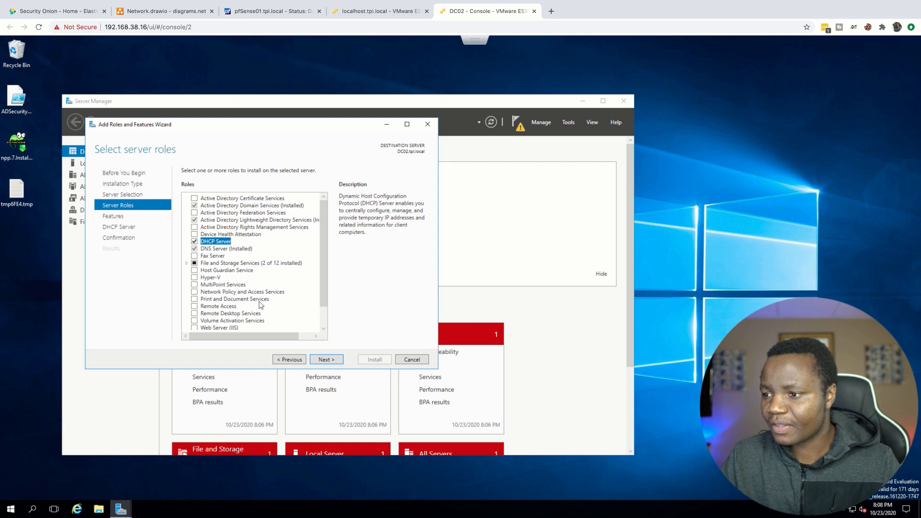
# Step: Add the .NET Framework 3.5 feature to the selection and start installing it together with the DHCP Server role
pyautogui.click(323, 361)
pyautogui.click(194, 199)
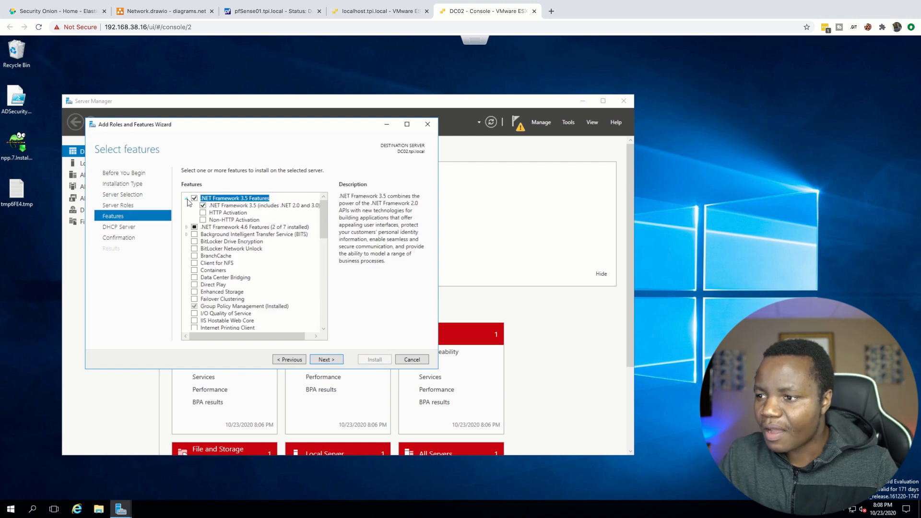
pyautogui.click(185, 200)
pyautogui.click(321, 360)
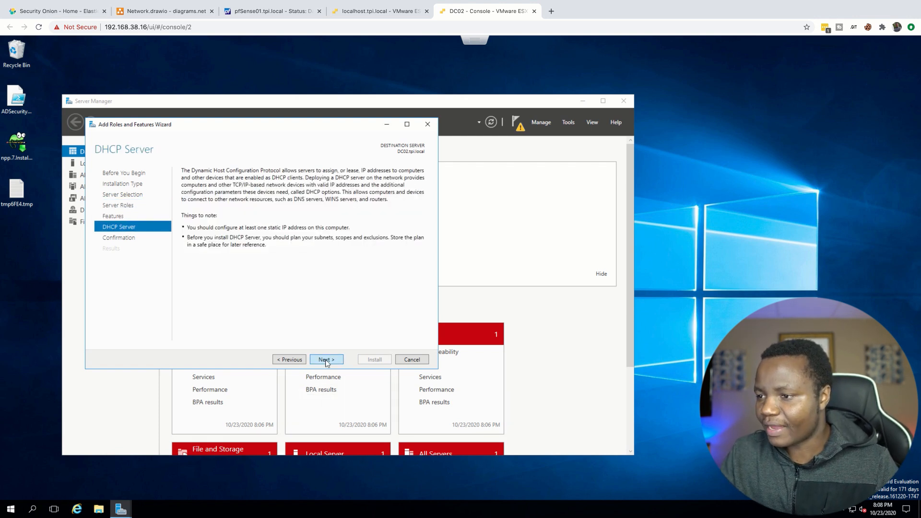
pyautogui.click(325, 360)
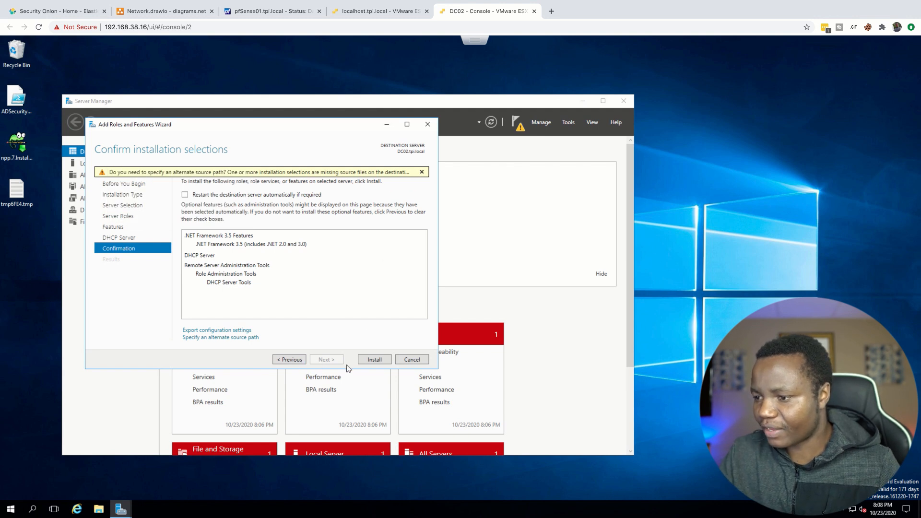
pyautogui.click(373, 360)
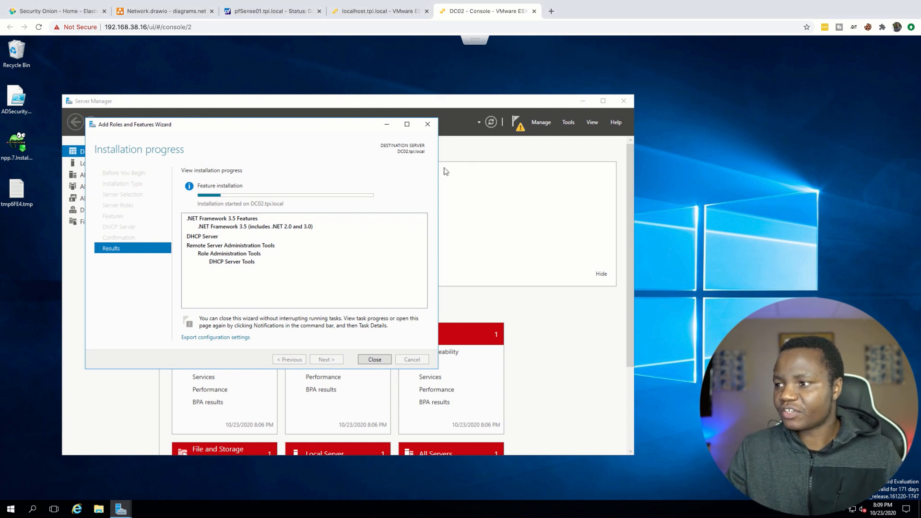
# Step: Minimize the installation wizard, open DNS Manager for the DC02 server and enlarge its window
pyautogui.click(386, 124)
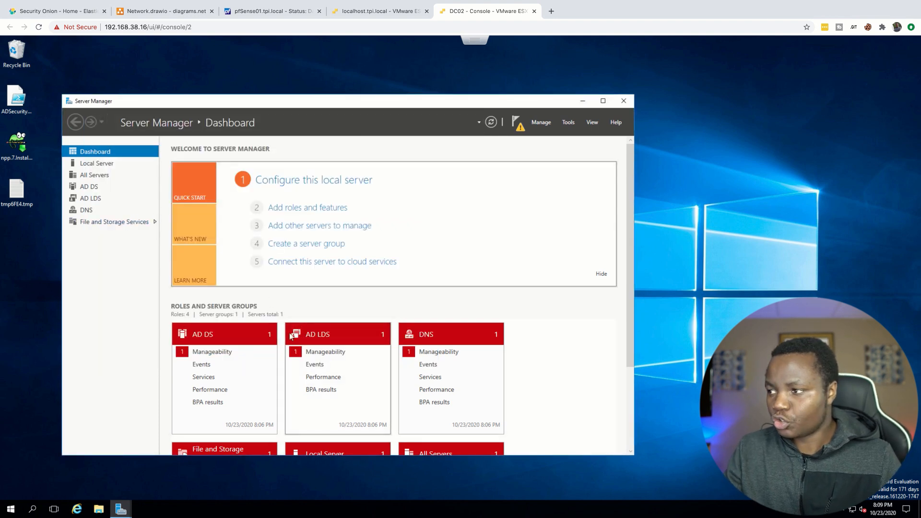
pyautogui.click(85, 211)
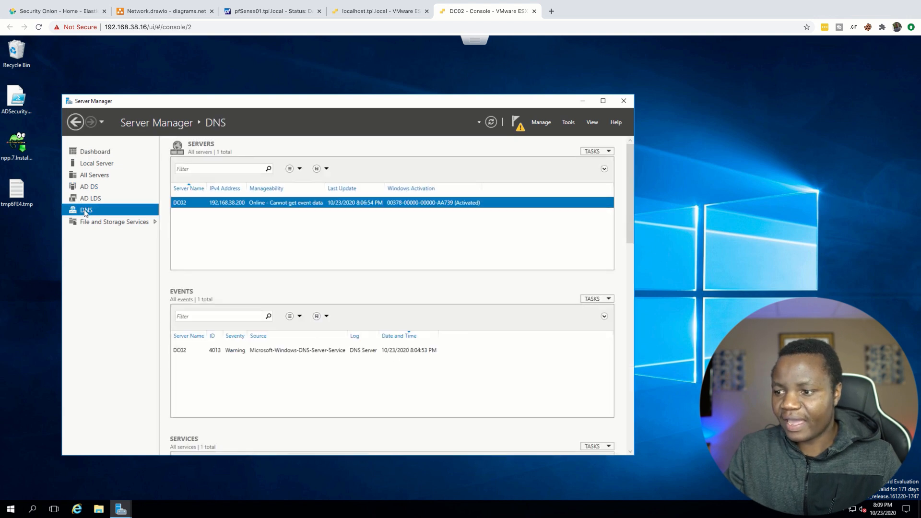
pyautogui.rightClick(283, 199)
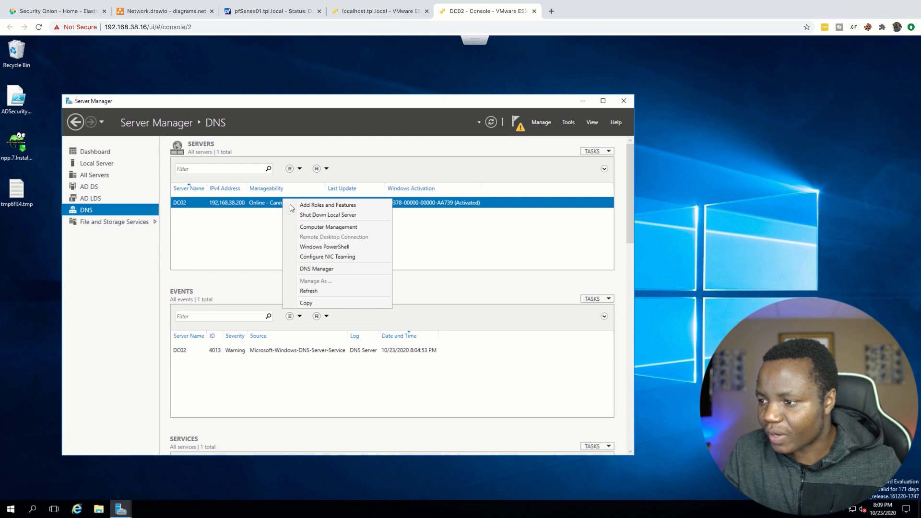
pyautogui.click(314, 270)
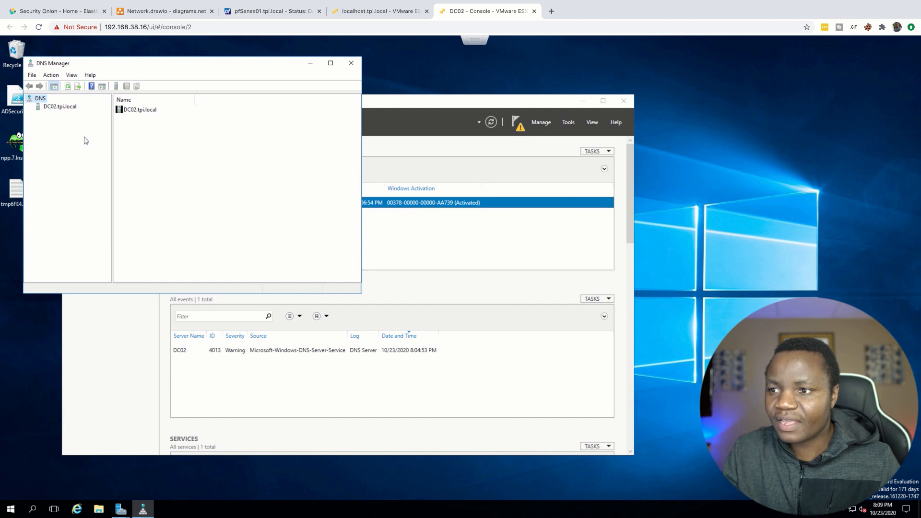
pyautogui.click(53, 110)
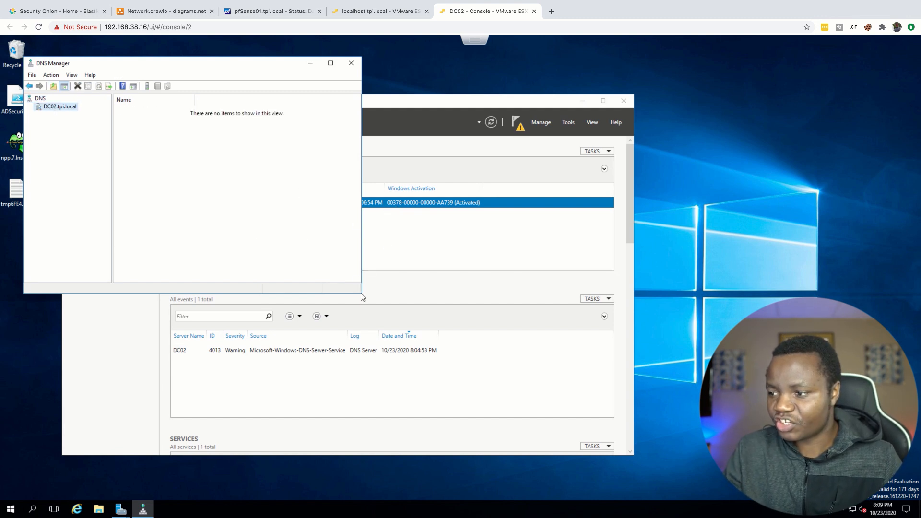
pyautogui.moveTo(362, 296); pyautogui.dragTo(428, 401)
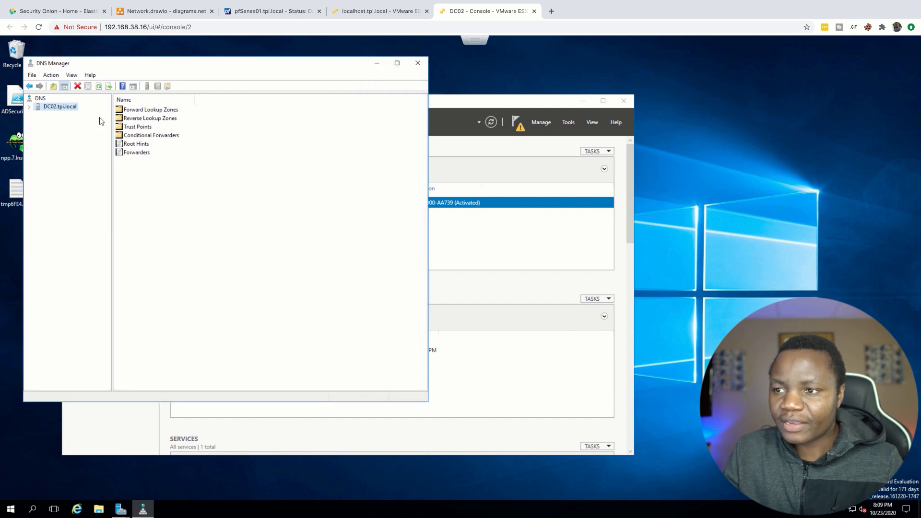
# Step: Expand the forward lookup zones of DC02.tpi.local and open the tpi.local zone
pyautogui.click(30, 107)
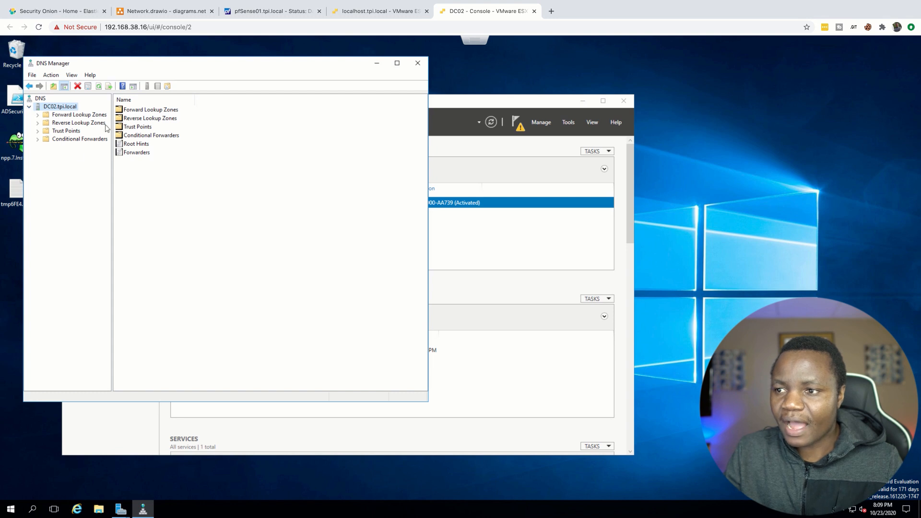
pyautogui.click(52, 123)
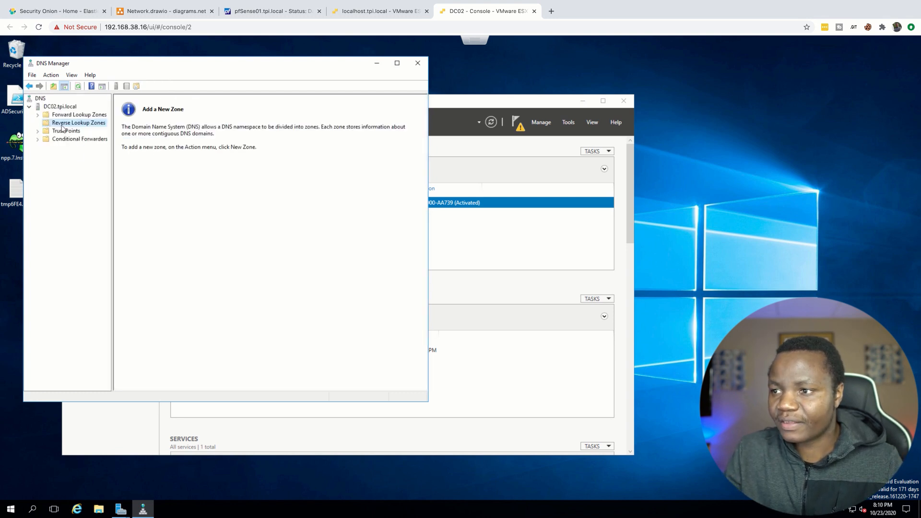
pyautogui.click(37, 115)
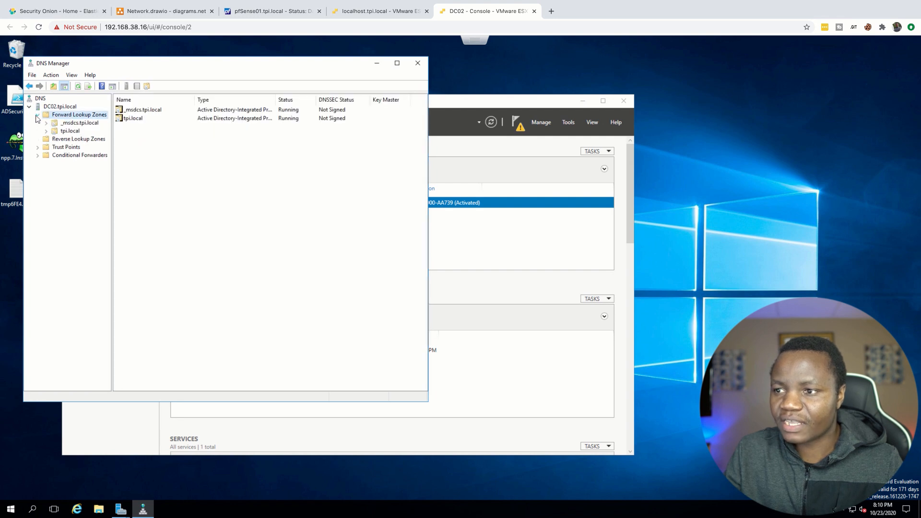
pyautogui.click(65, 132)
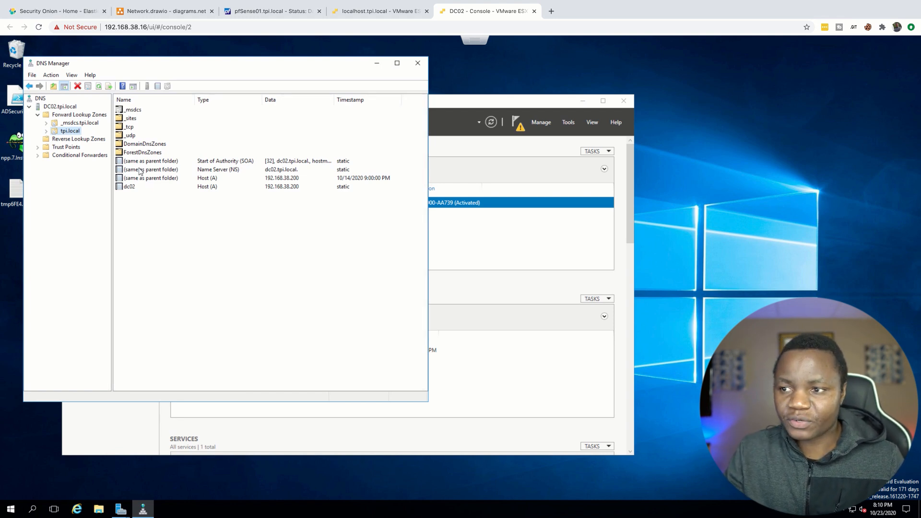
pyautogui.click(46, 131)
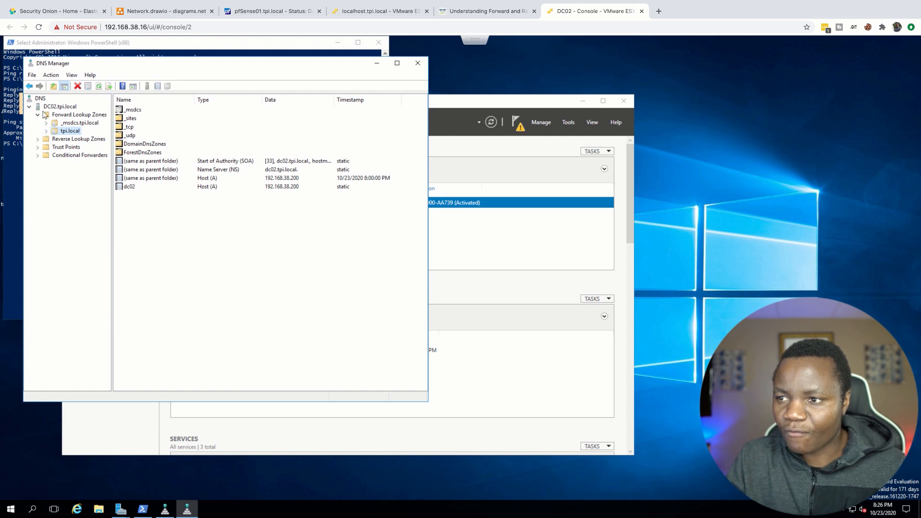
pyautogui.click(46, 132)
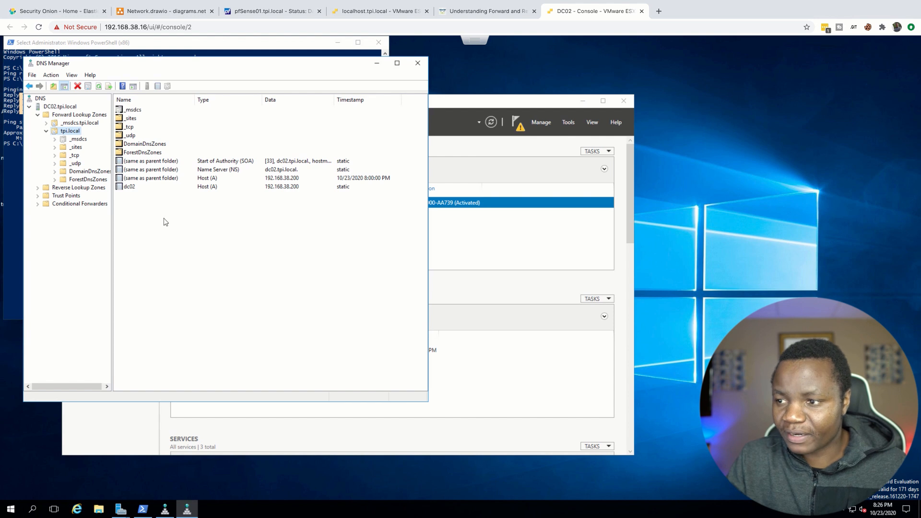
# Step: Create a host record in tpi.local named pfsense01 with IP address 192.168.38.1, an associated PTR record and updates allowed for any authenticated user
pyautogui.rightClick(151, 206)
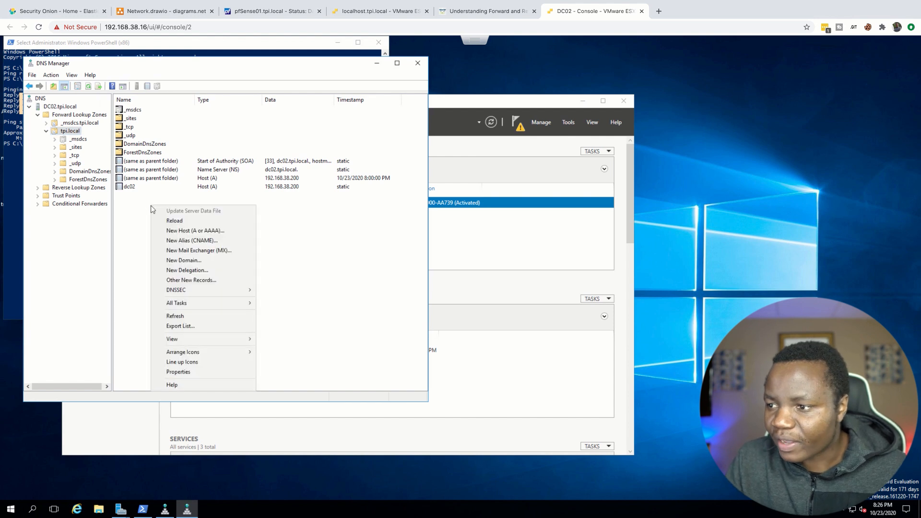
pyautogui.click(184, 231)
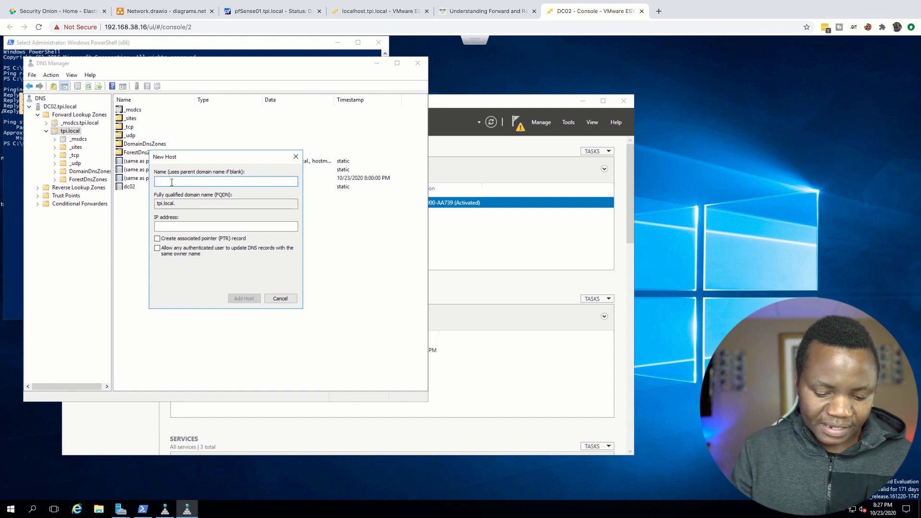
pyautogui.write('pfsense')
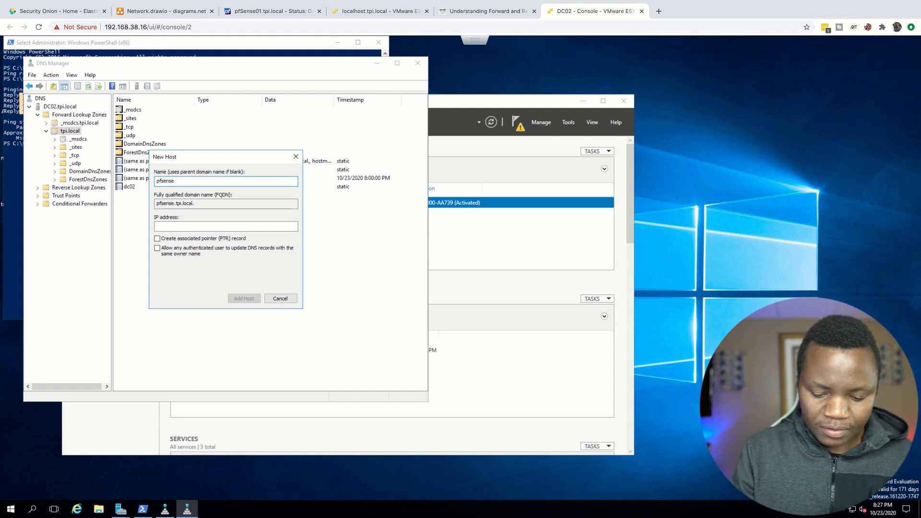
pyautogui.write('01')
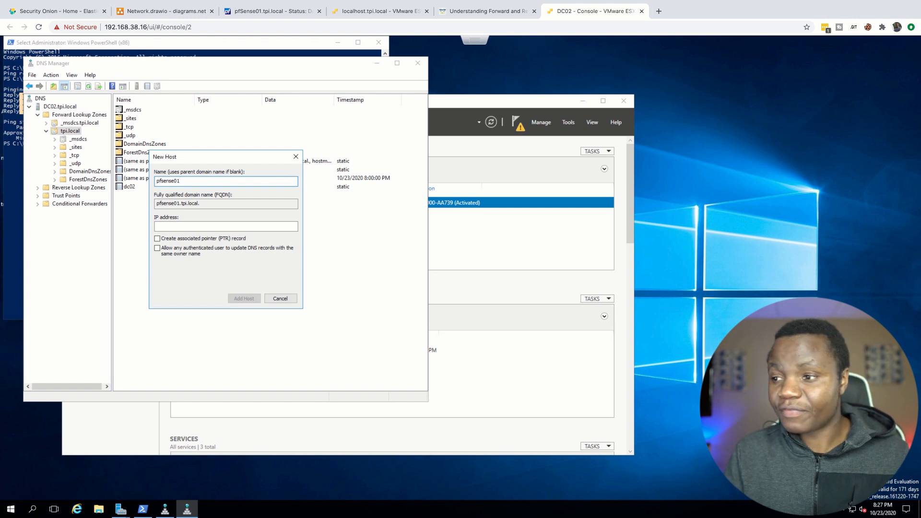
pyautogui.click(169, 227)
pyautogui.write('192')
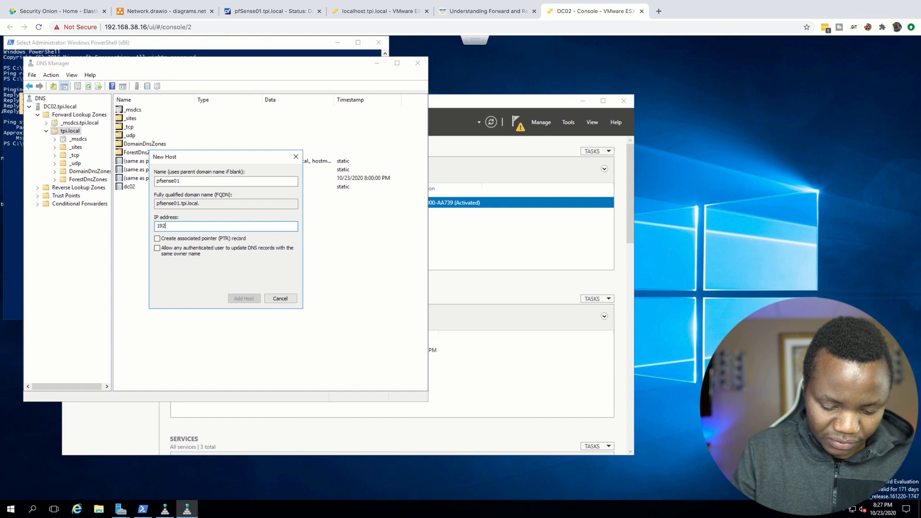
pyautogui.write('.168.')
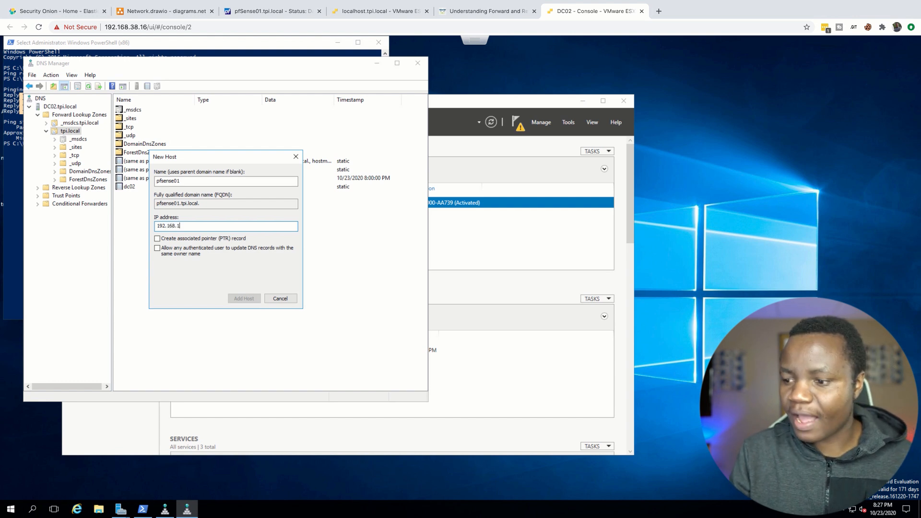
pyautogui.write('38')
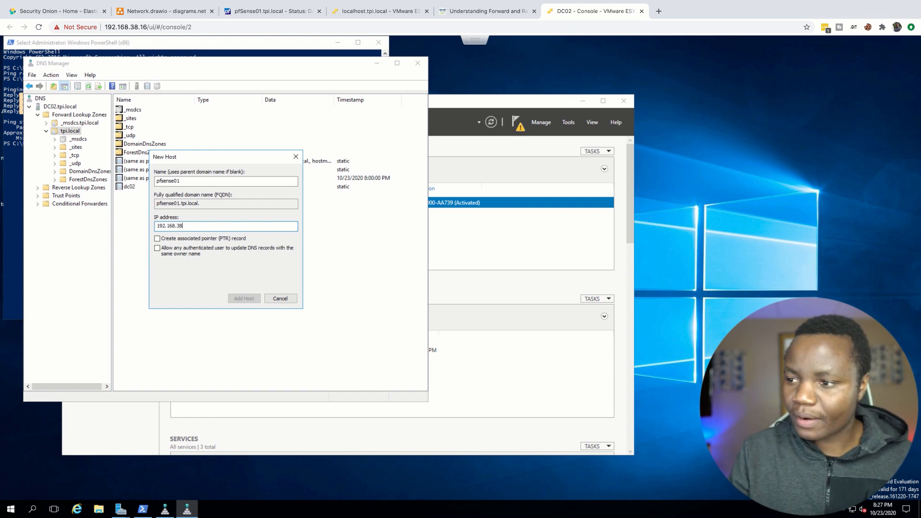
pyautogui.write('.1')
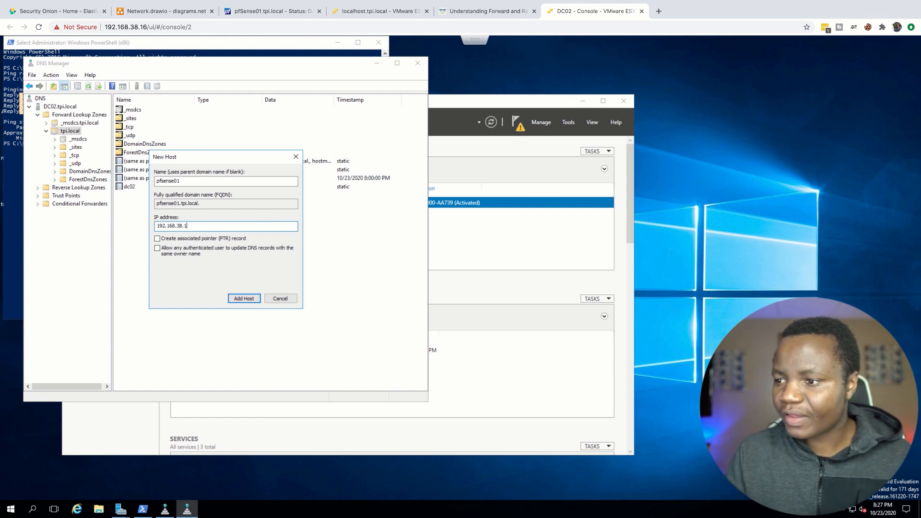
pyautogui.click(157, 248)
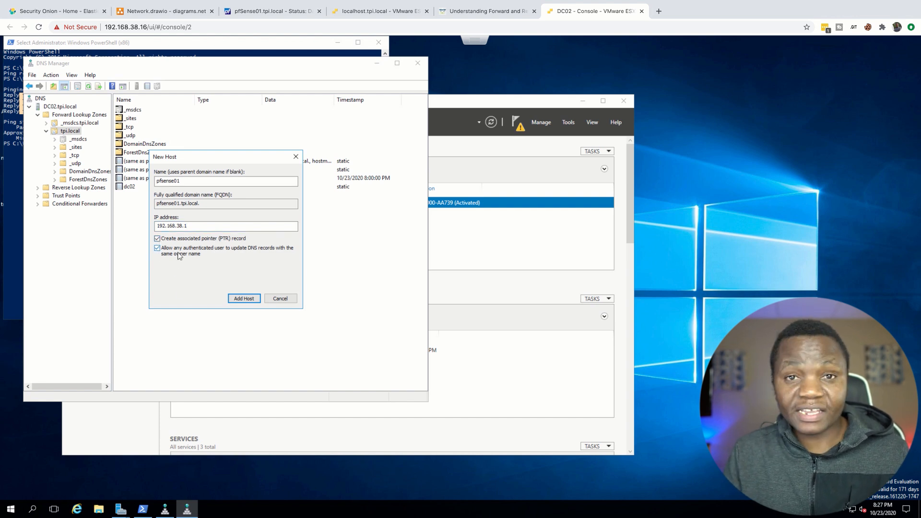
pyautogui.click(245, 299)
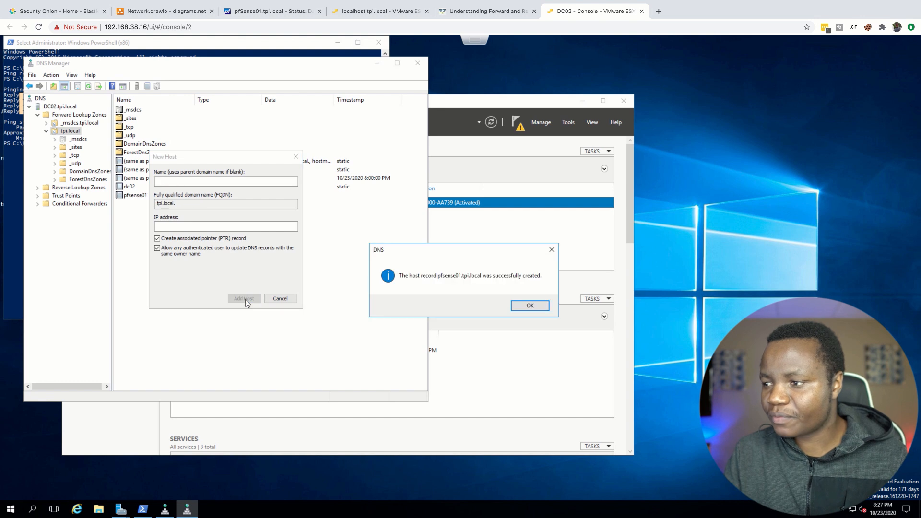
# Step: Acknowledge the new host record, close the New Host dialog and select the pfsense01 record in tpi.local
pyautogui.click(531, 308)
pyautogui.click(281, 299)
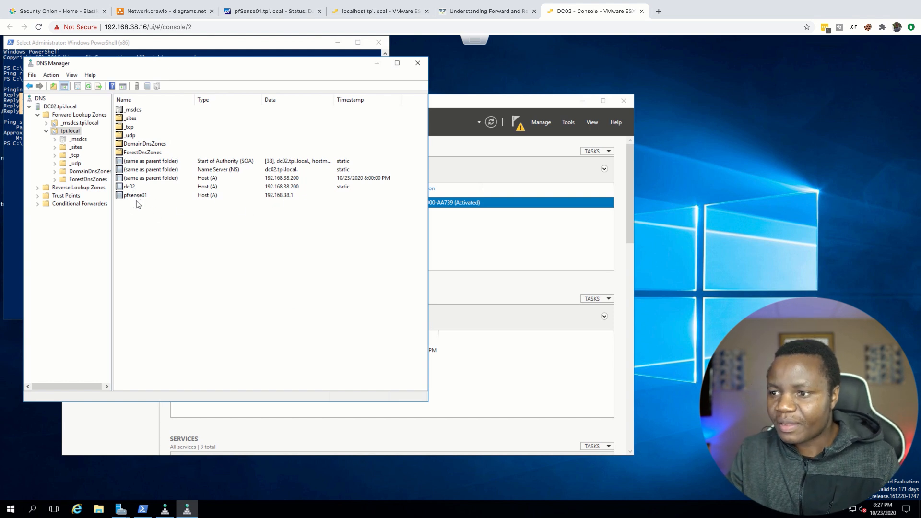
pyautogui.click(190, 198)
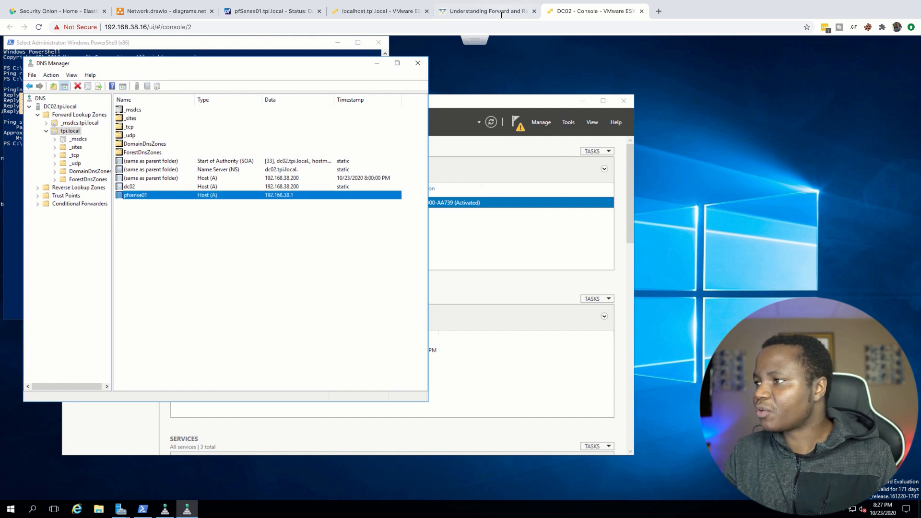
pyautogui.click(658, 11)
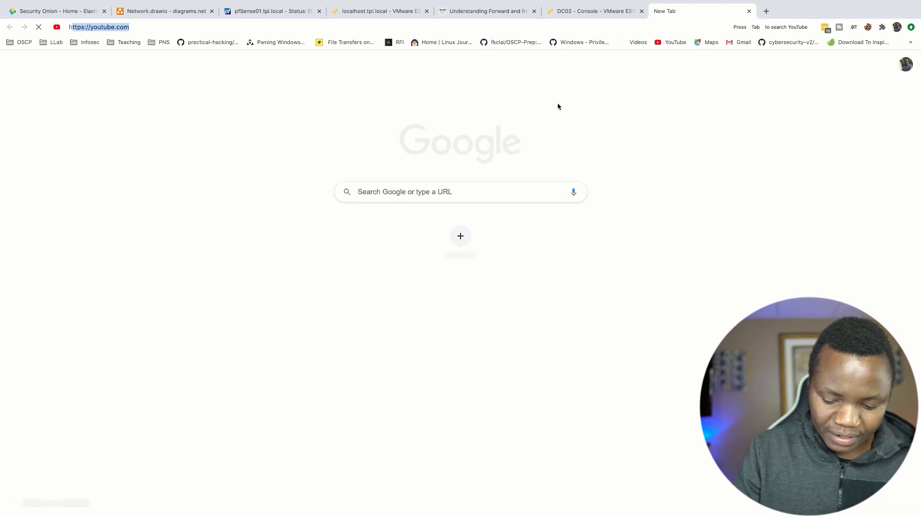
pyautogui.write('http://pfsense01')
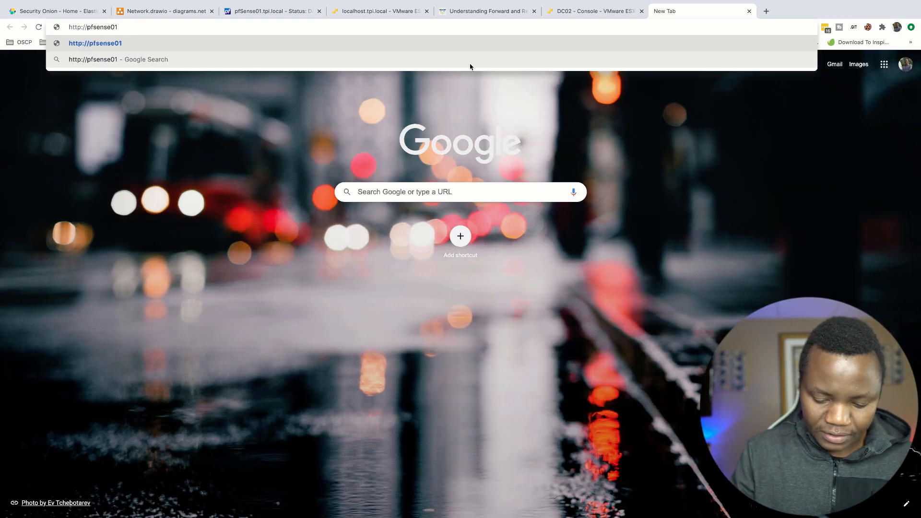
pyautogui.write('.tpi.local')
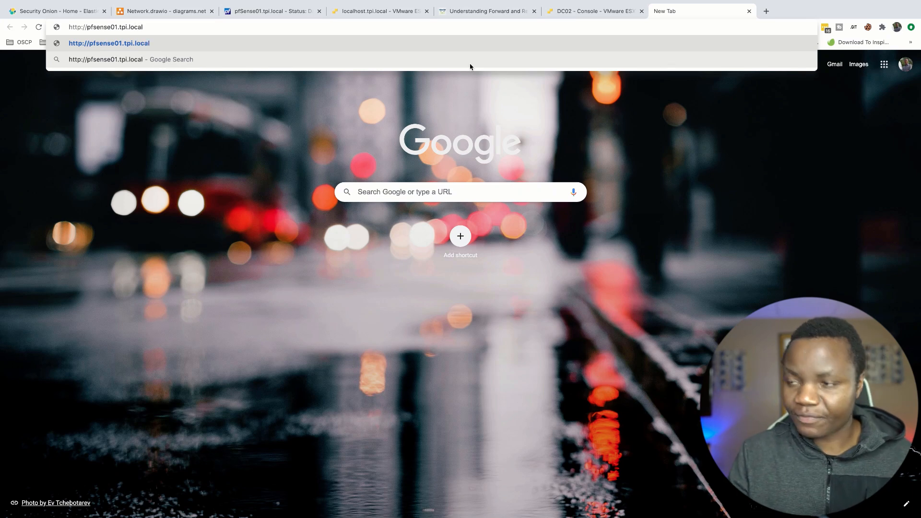
pyautogui.press('Return')
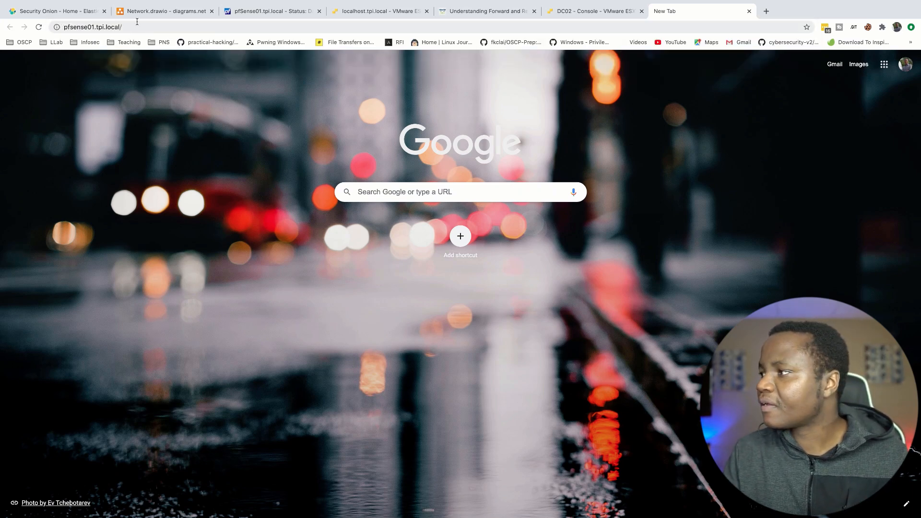
pyautogui.click(152, 25)
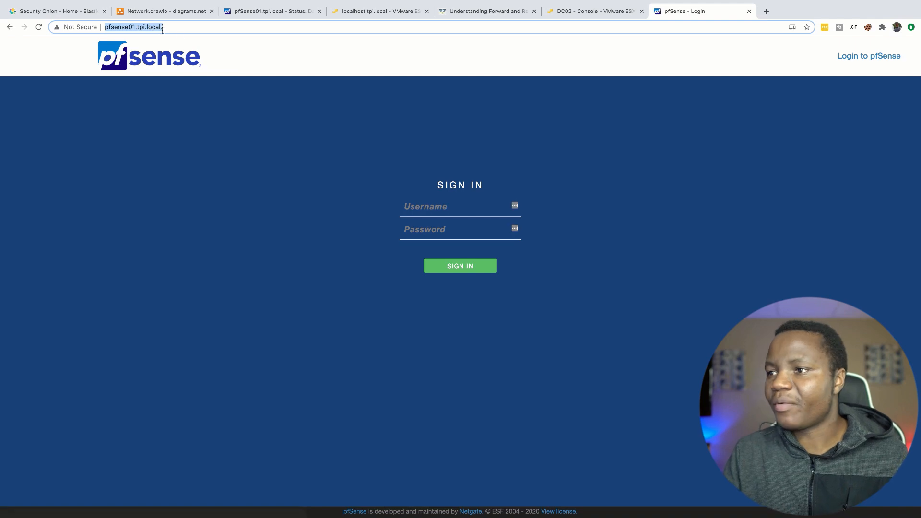
pyautogui.click(178, 29)
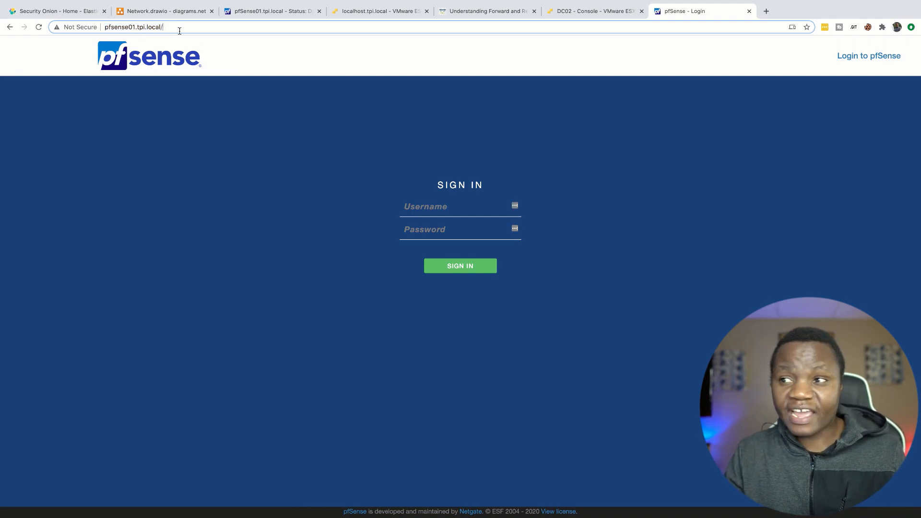
pyautogui.moveTo(169, 25); pyautogui.dragTo(101, 25)
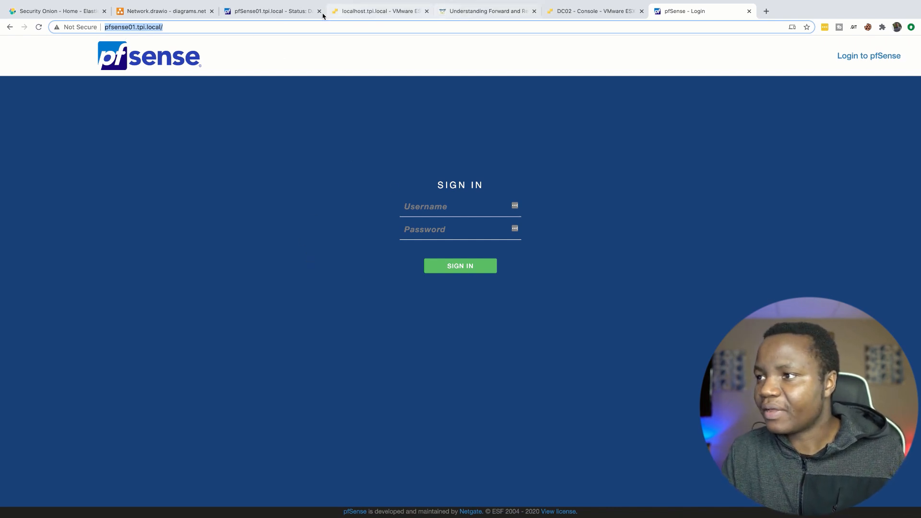
# Step: Close the old pfSense dashboard tab at 192.168.38.1 and return to the pfsense01.tpi.local sign-in page
pyautogui.click(273, 12)
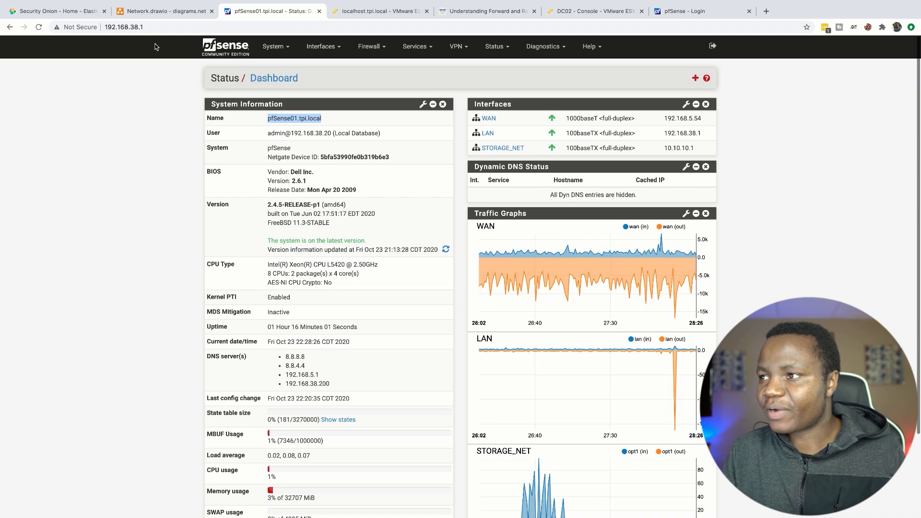
pyautogui.click(319, 11)
pyautogui.click(574, 15)
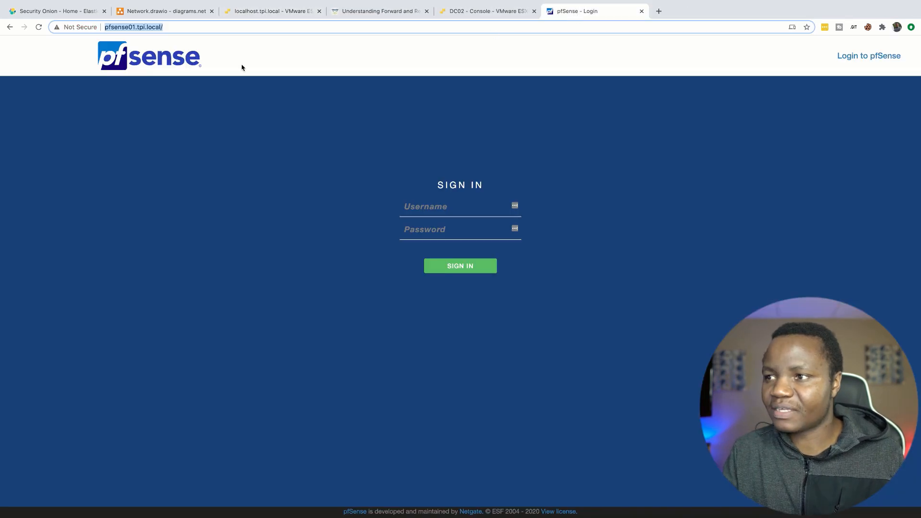
pyautogui.click(164, 28)
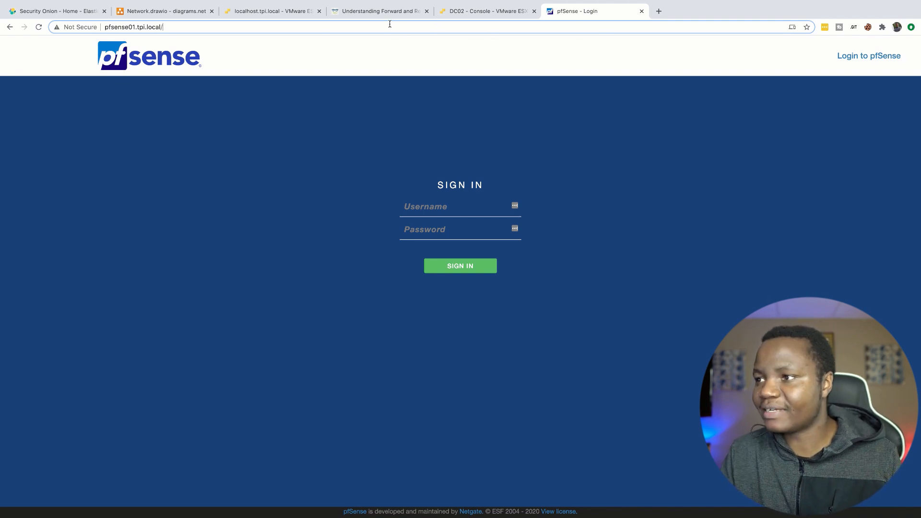
# Step: Return to the DC02 console and close both DNS Manager windows
pyautogui.click(273, 12)
pyautogui.click(457, 10)
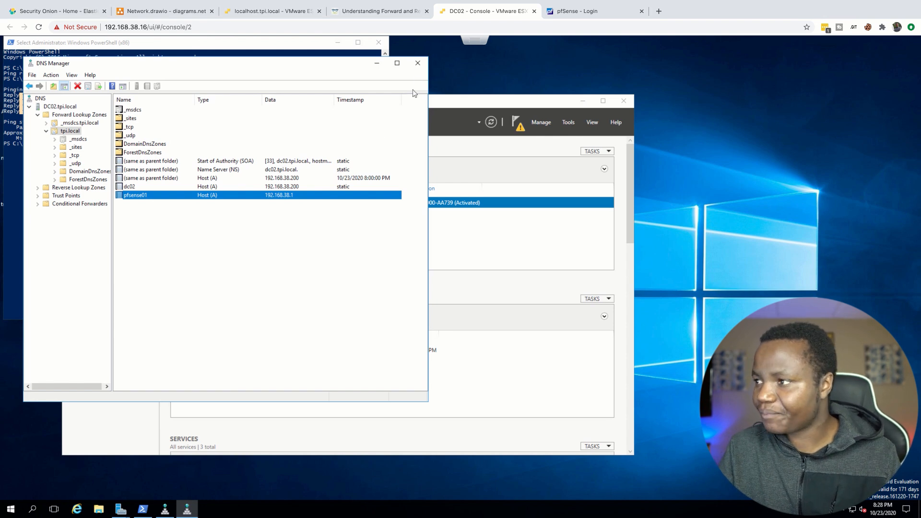
pyautogui.click(418, 68)
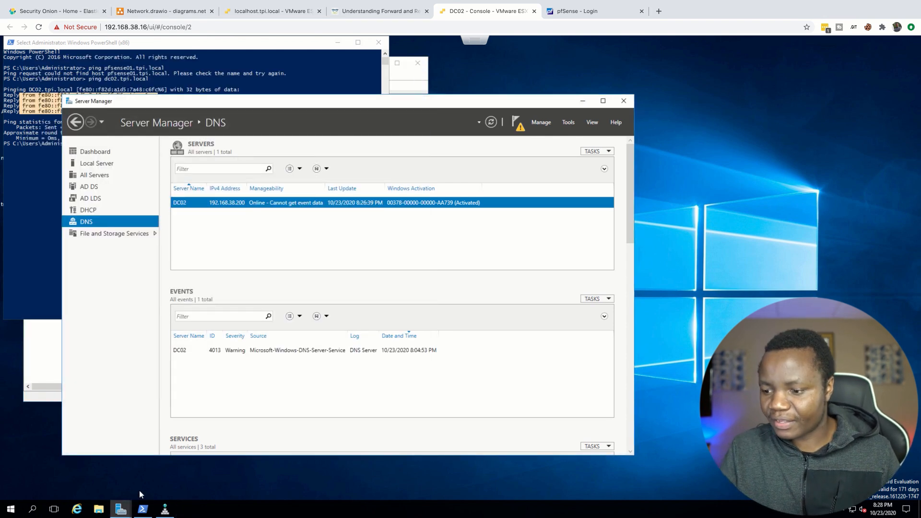
pyautogui.click(169, 510)
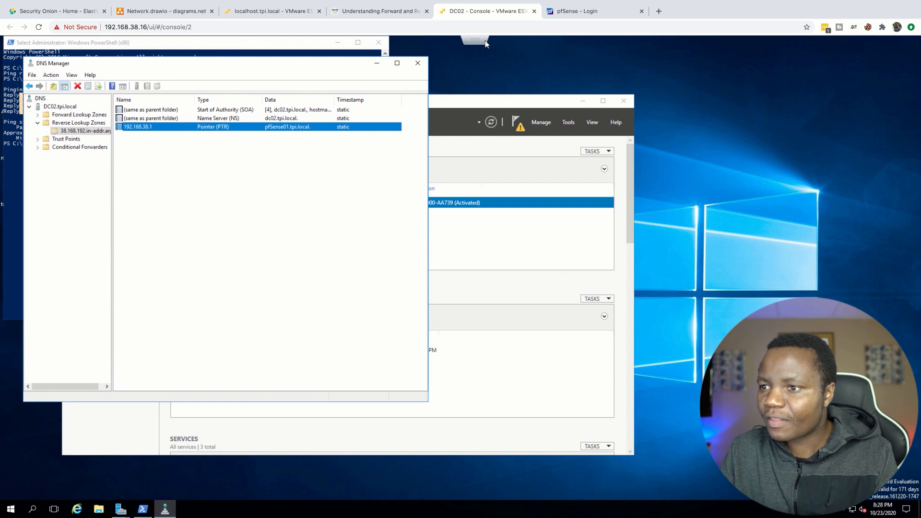
pyautogui.click(418, 63)
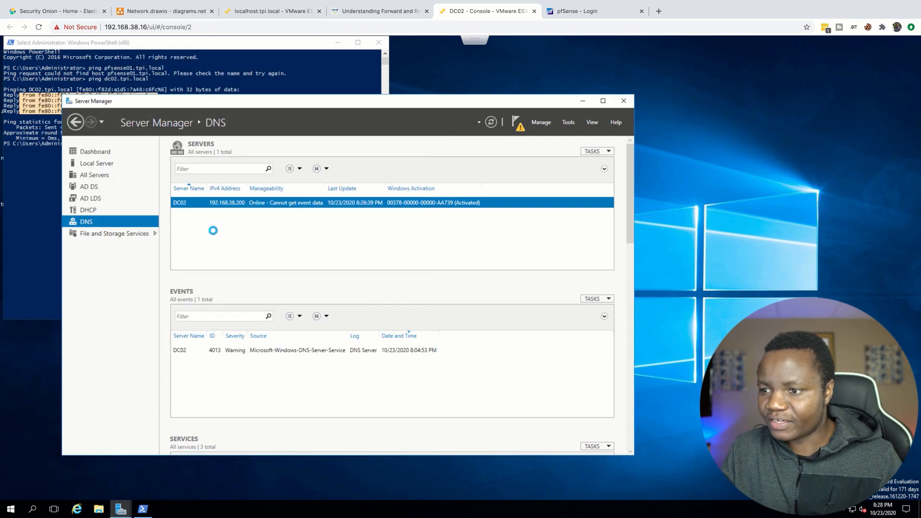
# Step: Start completing the DHCP configuration for DC02 from its DHCP role page and advance the post-install wizard to Authorization
pyautogui.click(80, 210)
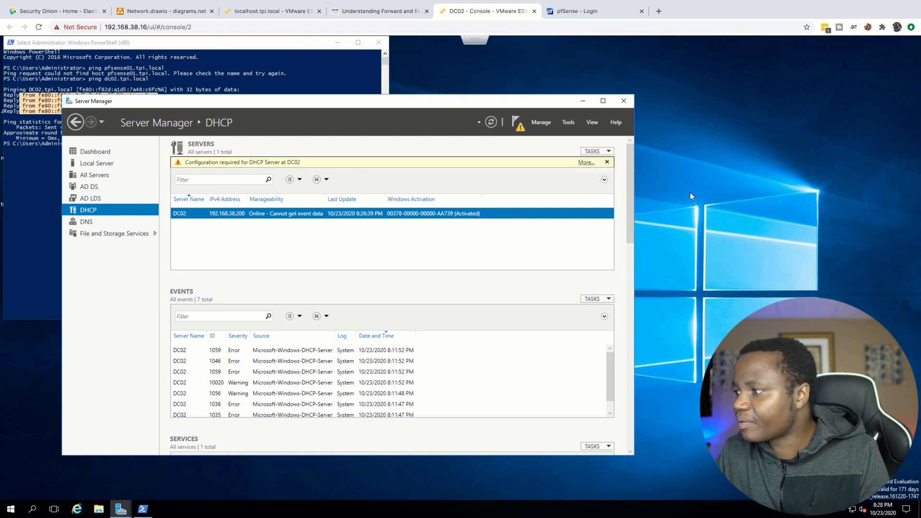
pyautogui.click(585, 163)
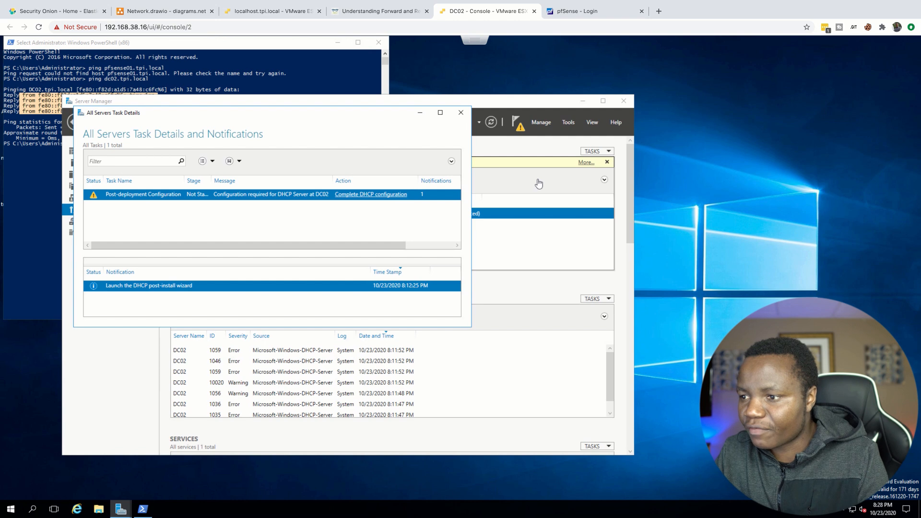
pyautogui.click(363, 195)
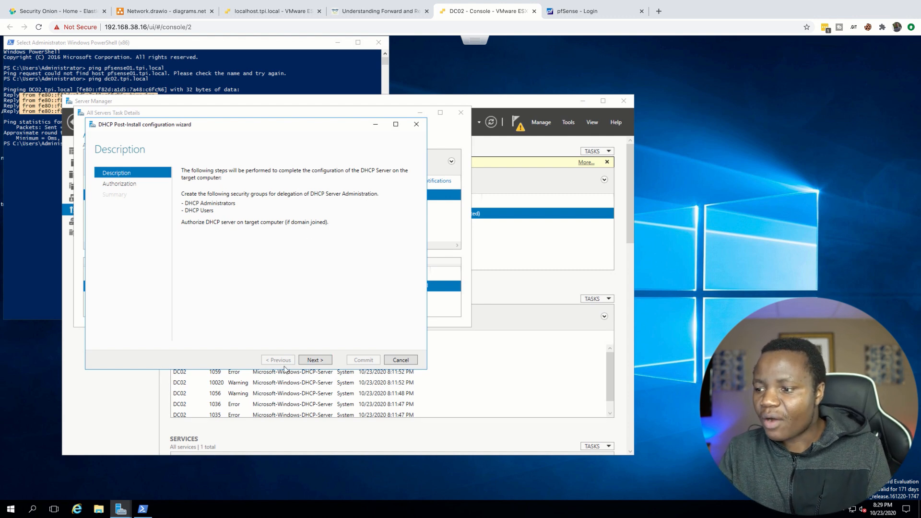
pyautogui.click(315, 360)
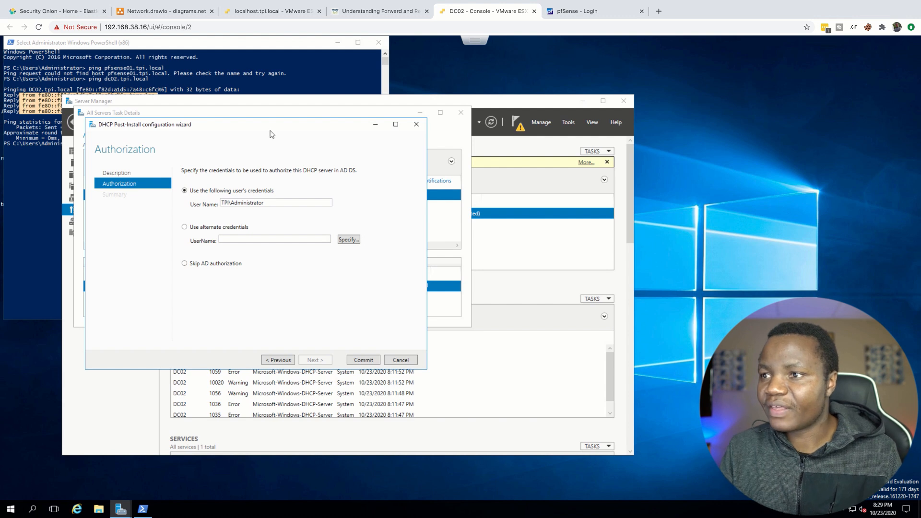
# Step: Switch to the pfSense sign-in page, sign in as admin with the account password and dismiss the offer to save it
pyautogui.click(581, 15)
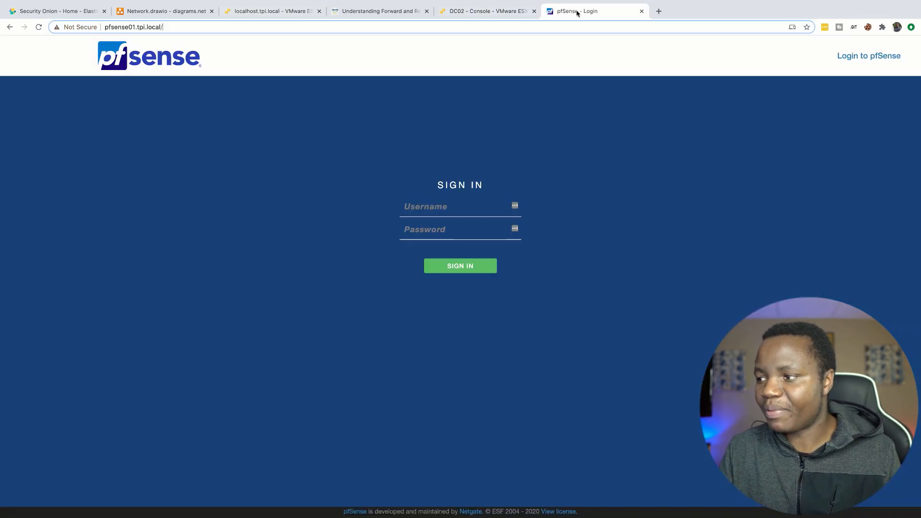
pyautogui.click(517, 206)
pyautogui.write('admin')
pyautogui.click(295, 204)
pyautogui.click(426, 231)
pyautogui.write('p••••')
pyautogui.write('•••••••')
pyautogui.press('Return')
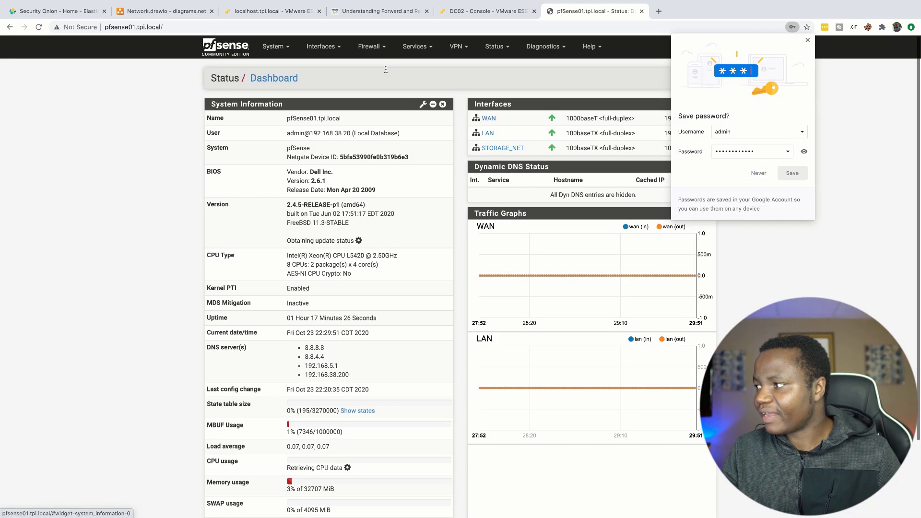
pyautogui.click(808, 40)
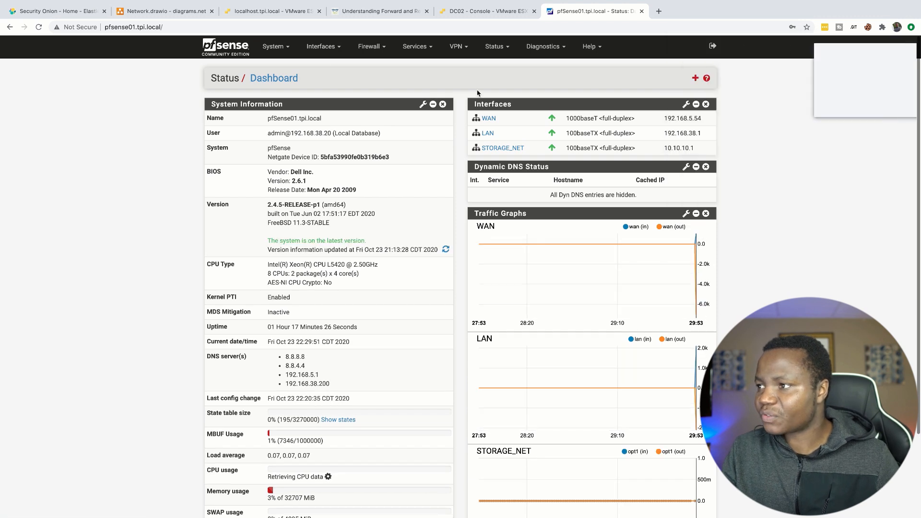
pyautogui.click(841, 106)
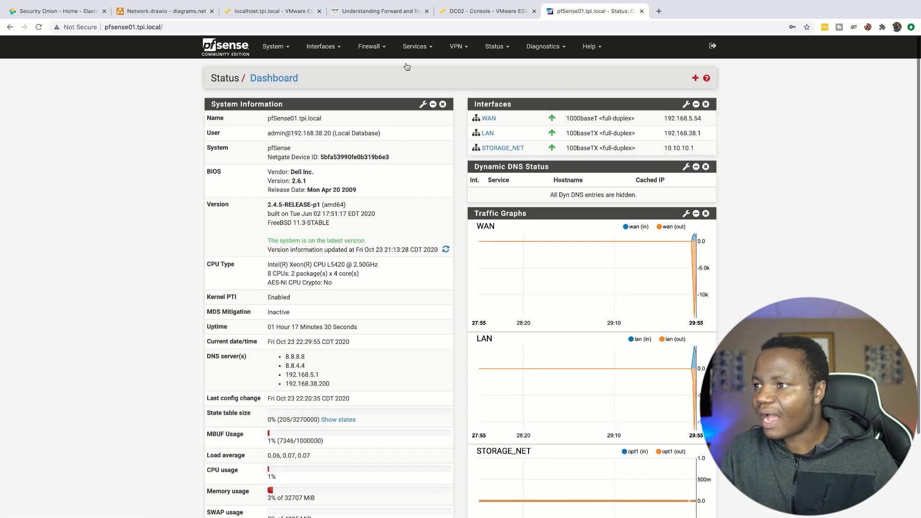
# Step: Open the pfSense LAN interface settings and look through them for DHCP options
pyautogui.click(323, 46)
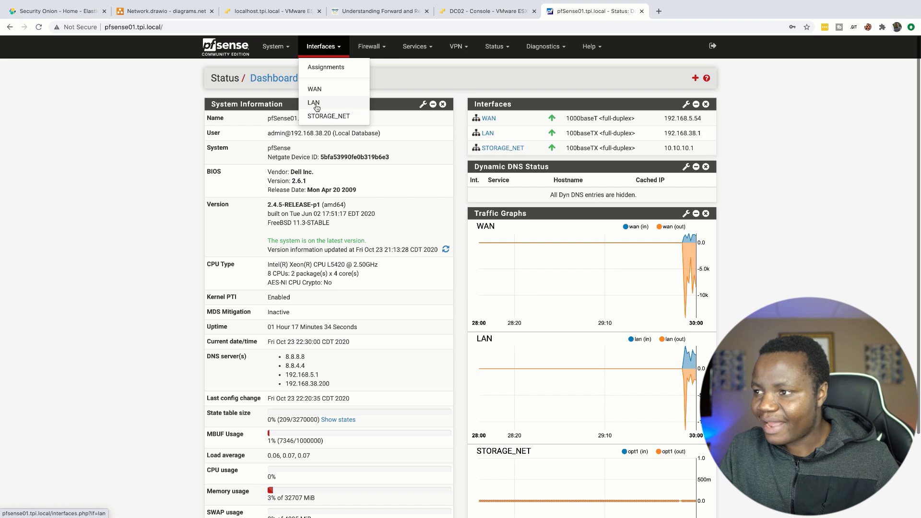
pyautogui.click(316, 106)
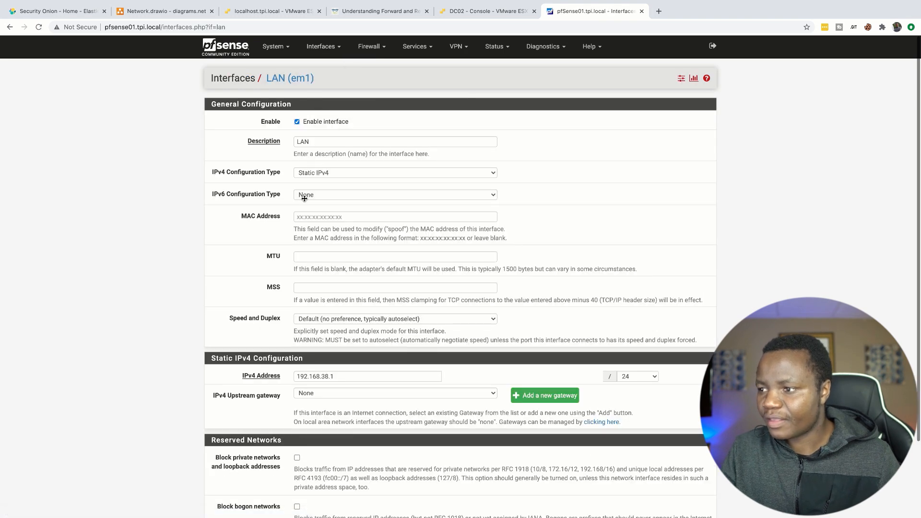
pyautogui.scroll(-3, 309, 312)
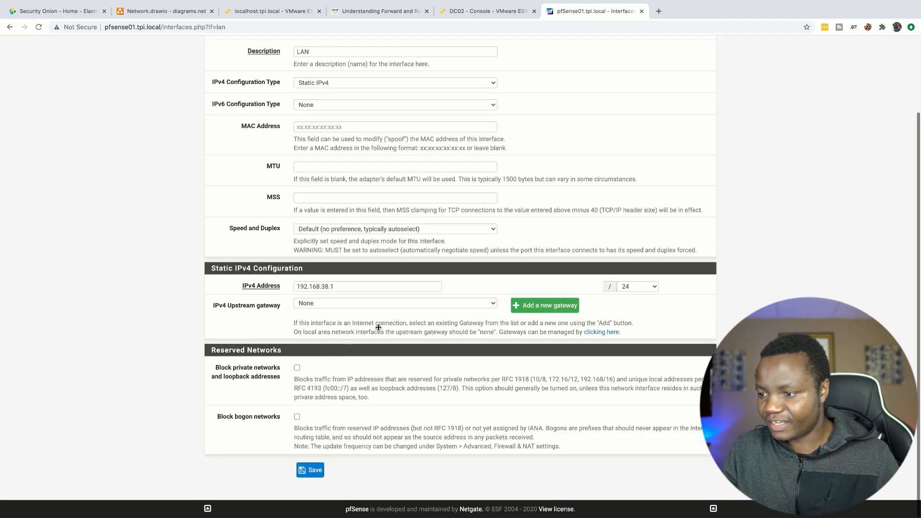
pyautogui.scroll(3, 336, 358)
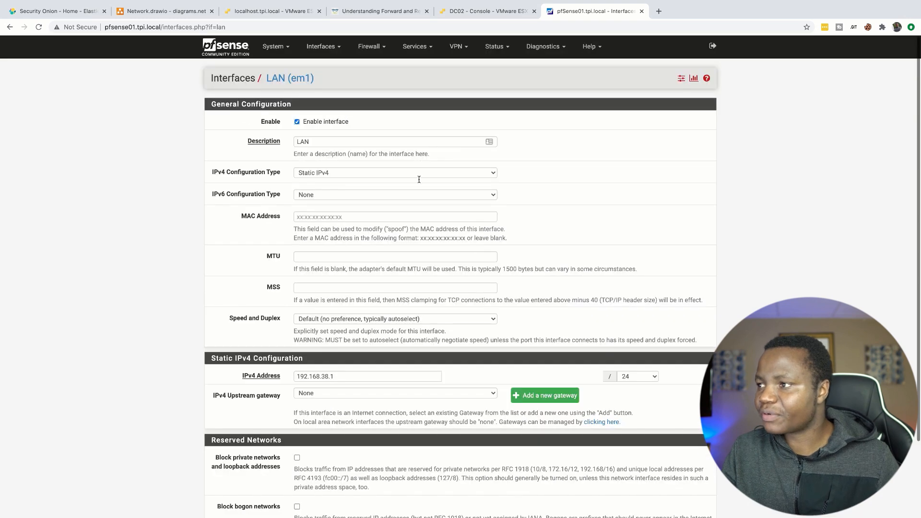
# Step: Disable the pfSense DHCP server on the LAN interface and save the change
pyautogui.click(432, 47)
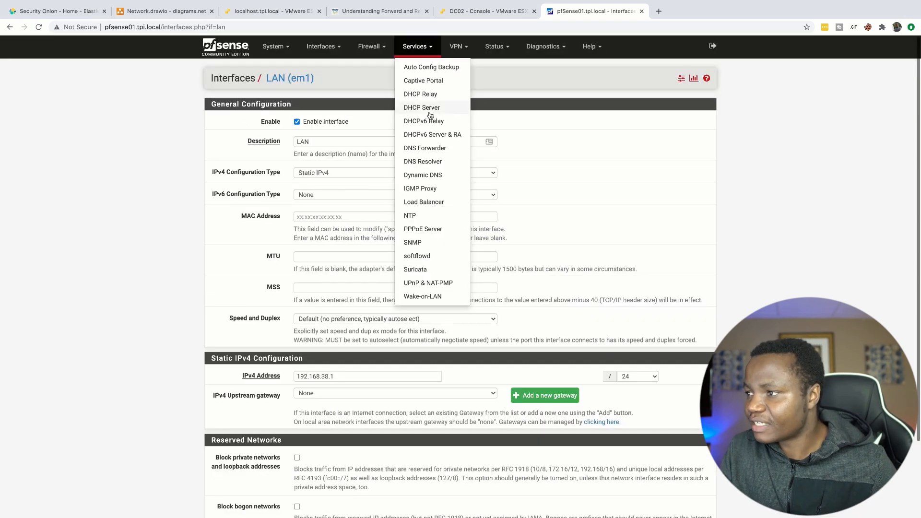
pyautogui.click(421, 109)
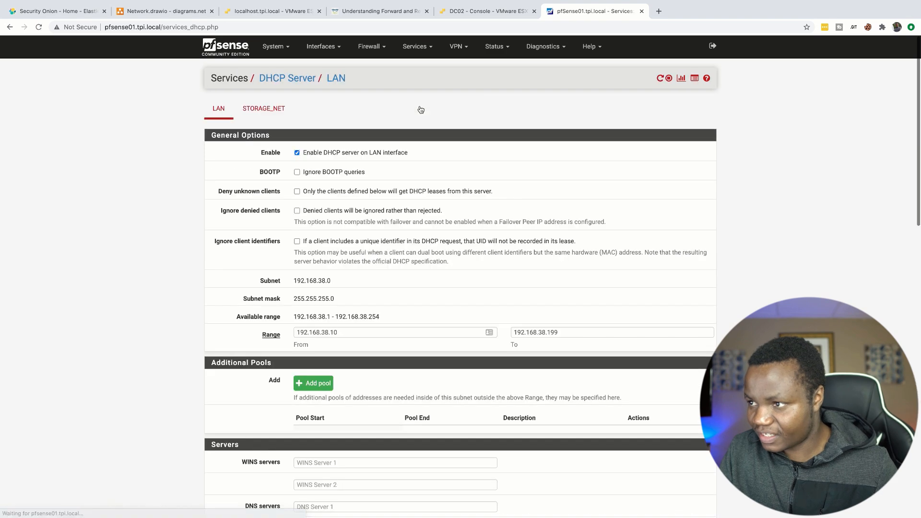
pyautogui.click(270, 115)
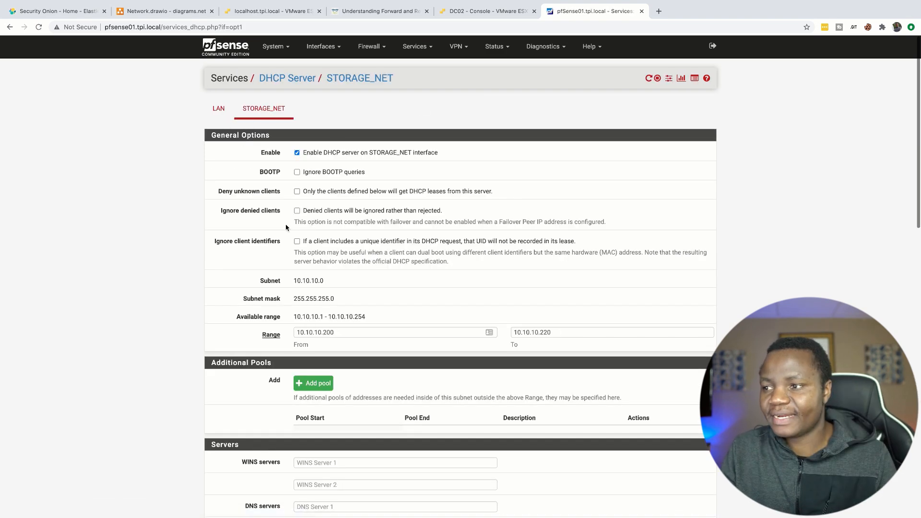
pyautogui.click(218, 110)
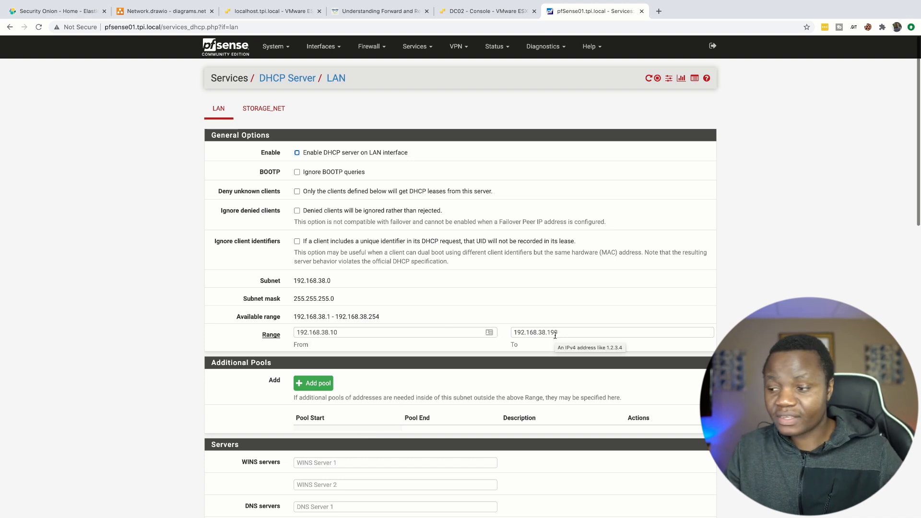
pyautogui.scroll(-20, 421, 406)
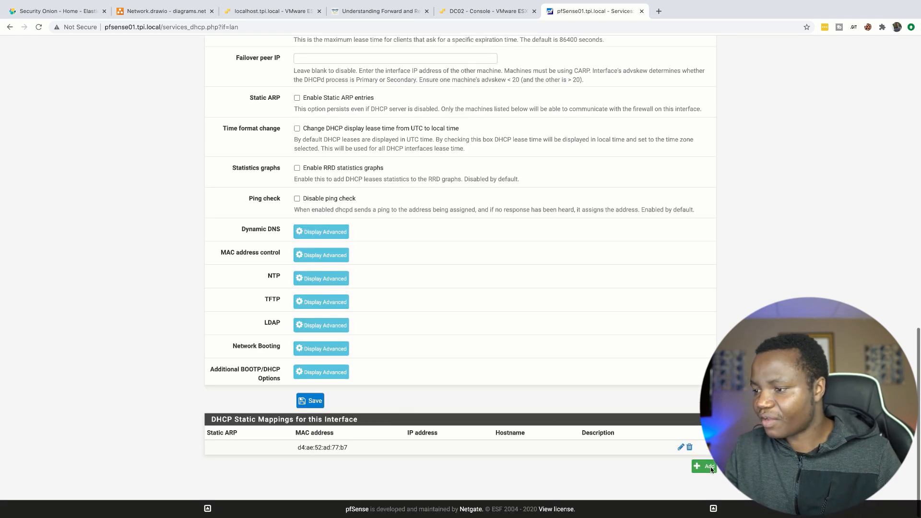
pyautogui.scroll(20, 440, 294)
pyautogui.scroll(-20, 441, 294)
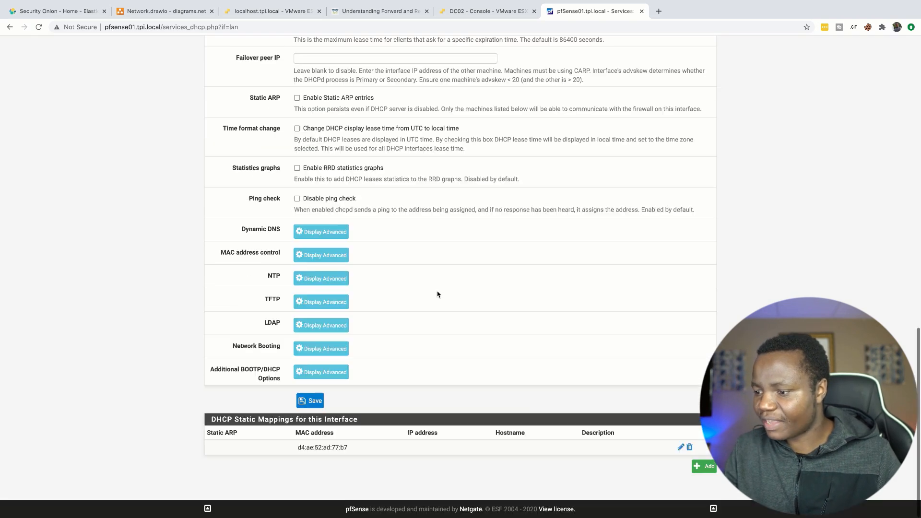
pyautogui.click(312, 403)
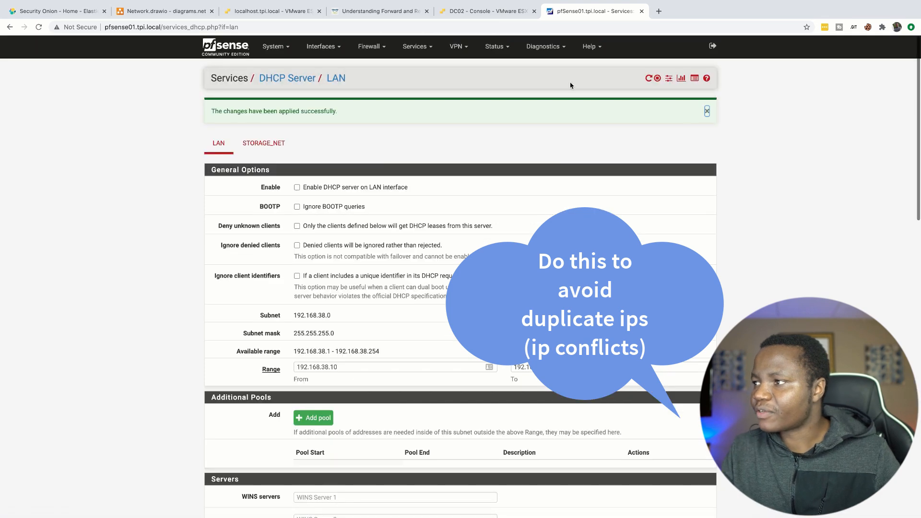
# Step: Return to the DC02 console, commit the DHCP authorization with the TPI\Administrator credentials, and close the wizard and task details
pyautogui.click(482, 18)
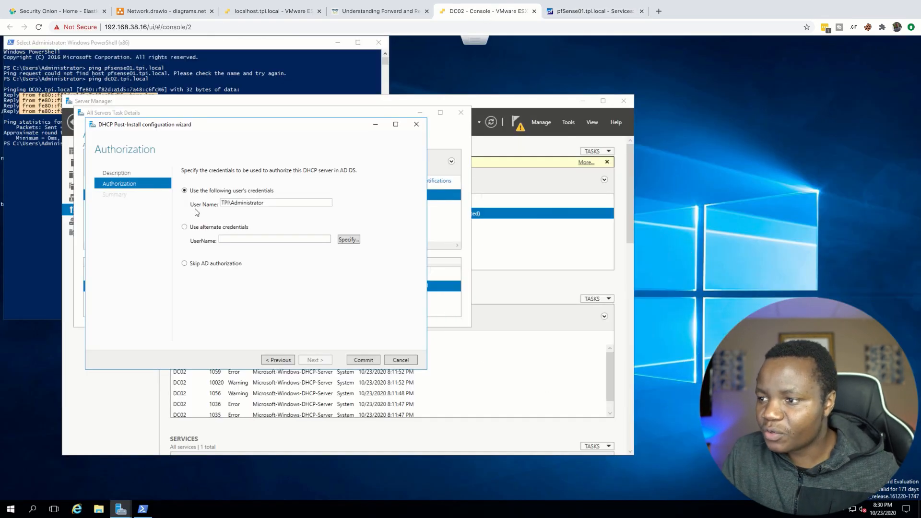
pyautogui.click(361, 361)
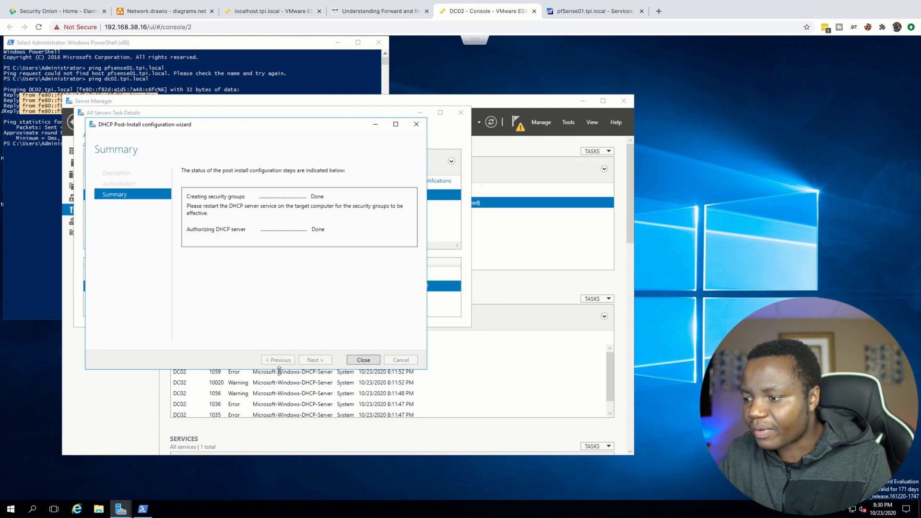
pyautogui.click(362, 360)
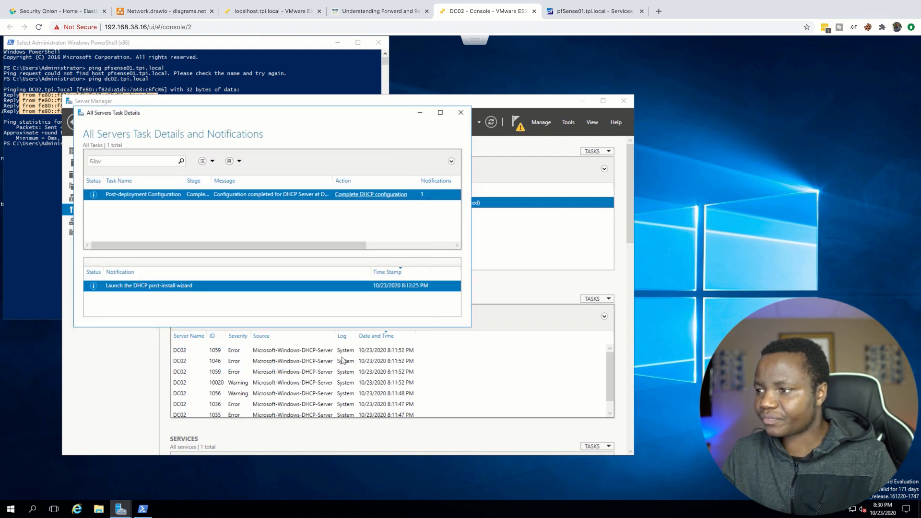
pyautogui.click(460, 113)
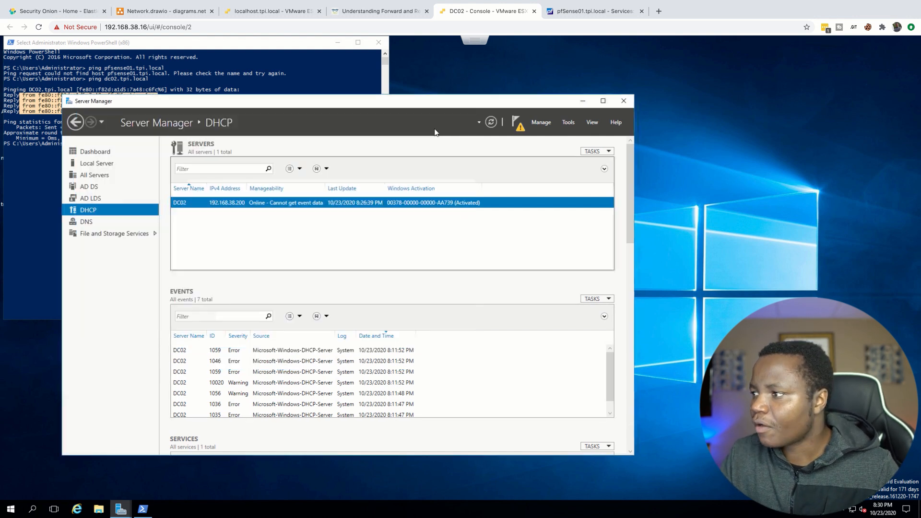
# Step: Open DHCP Manager for DC02, enlarge its window, and expand the server's IPv4 node with the tree pane widened
pyautogui.rightClick(307, 205)
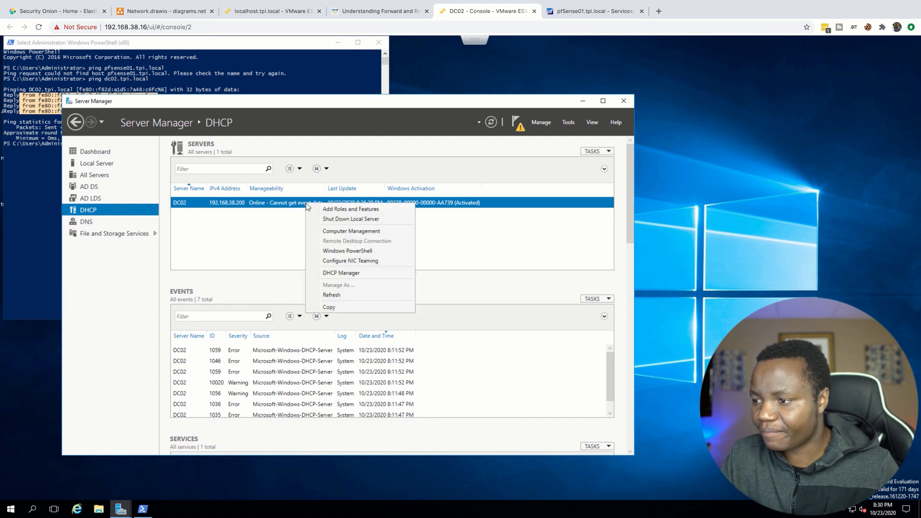
pyautogui.click(339, 273)
pyautogui.moveTo(294, 243); pyautogui.dragTo(418, 373)
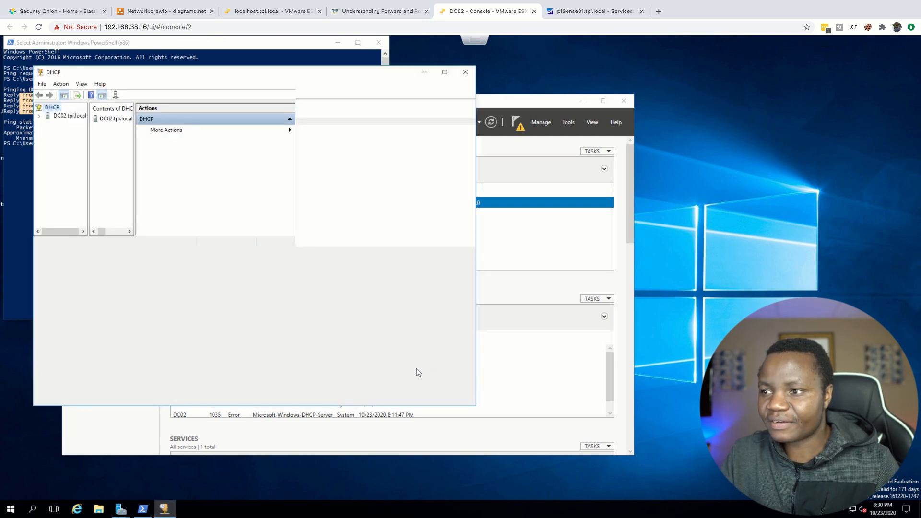
pyautogui.click(39, 116)
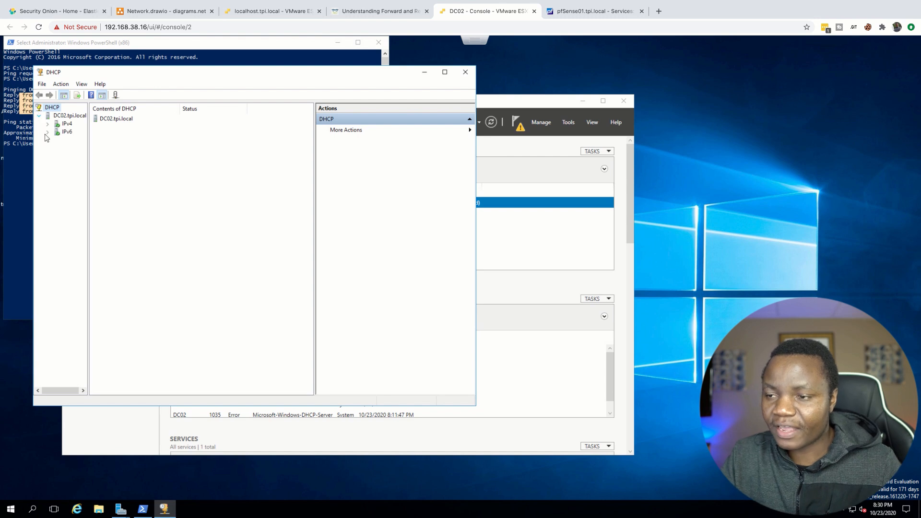
pyautogui.click(48, 124)
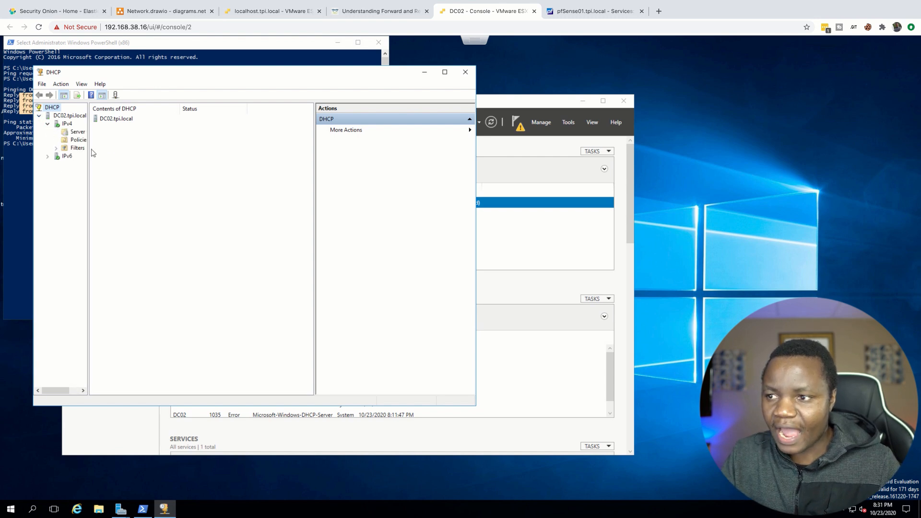
pyautogui.moveTo(88, 152); pyautogui.dragTo(169, 158)
pyautogui.click(194, 123)
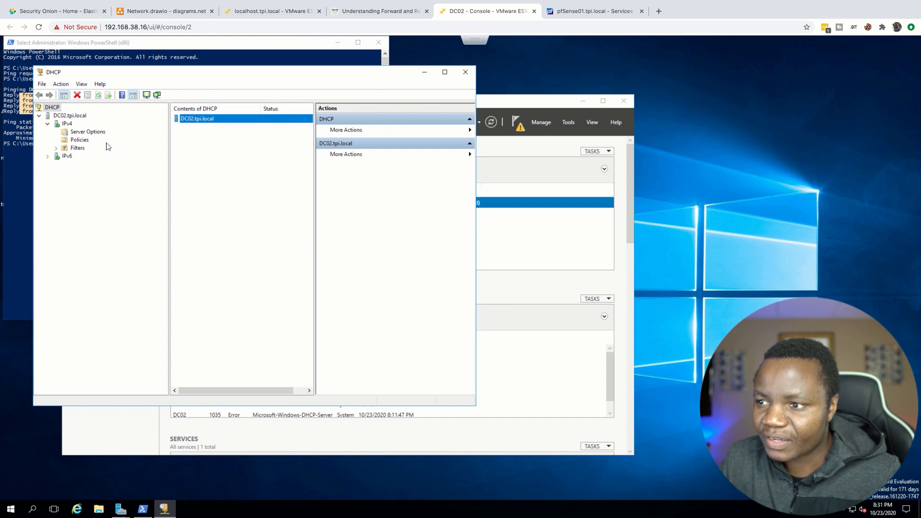
# Step: Start a new IPv4 scope on DC02 and name it TPI-LAN
pyautogui.click(67, 124)
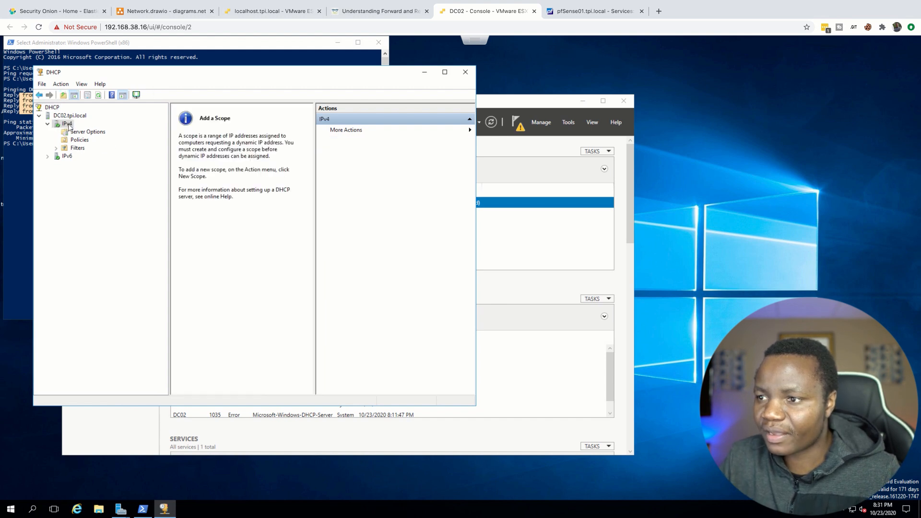
pyautogui.rightClick(68, 126)
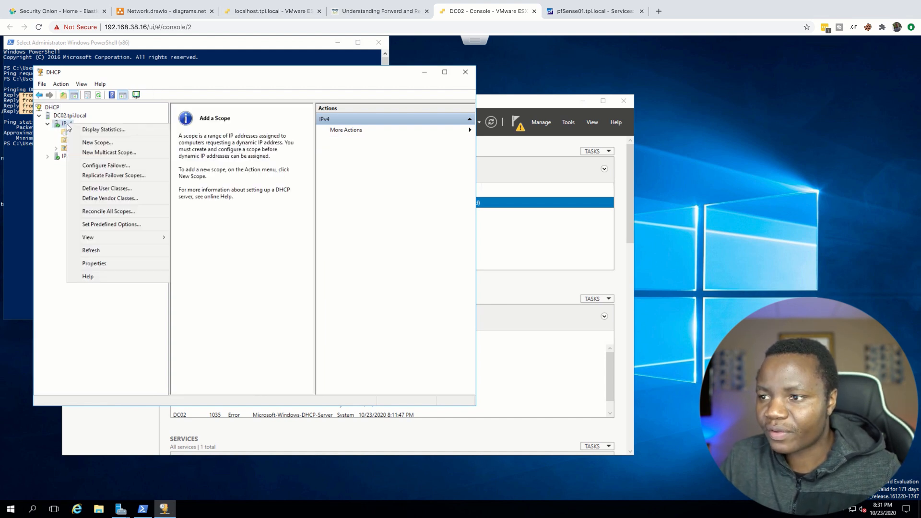
pyautogui.click(91, 140)
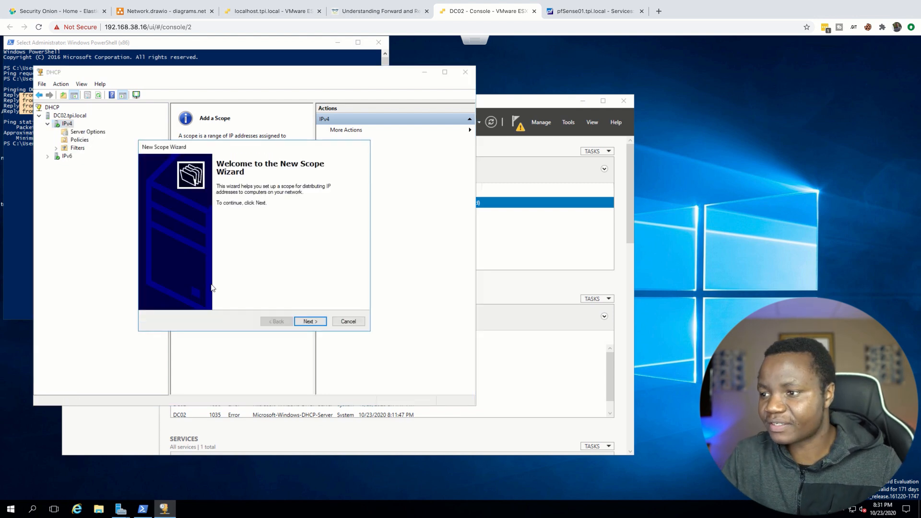
pyautogui.click(310, 321)
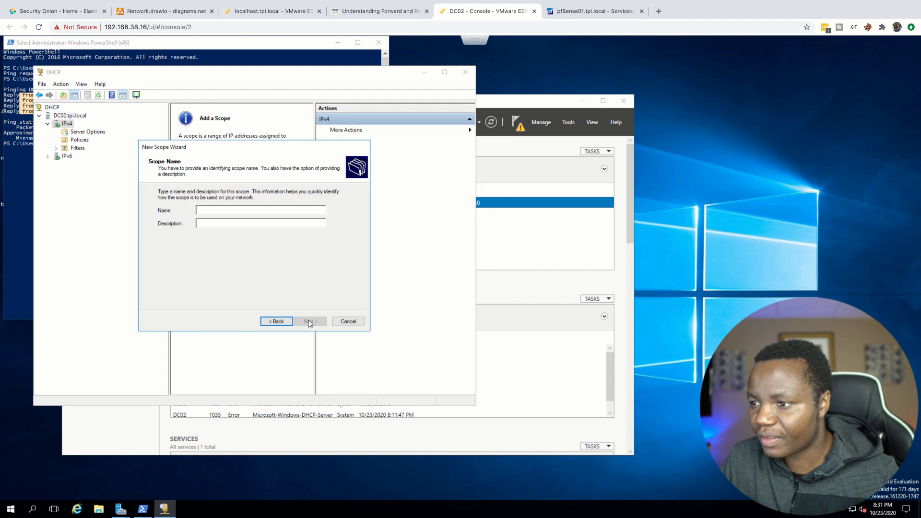
pyautogui.click(213, 209)
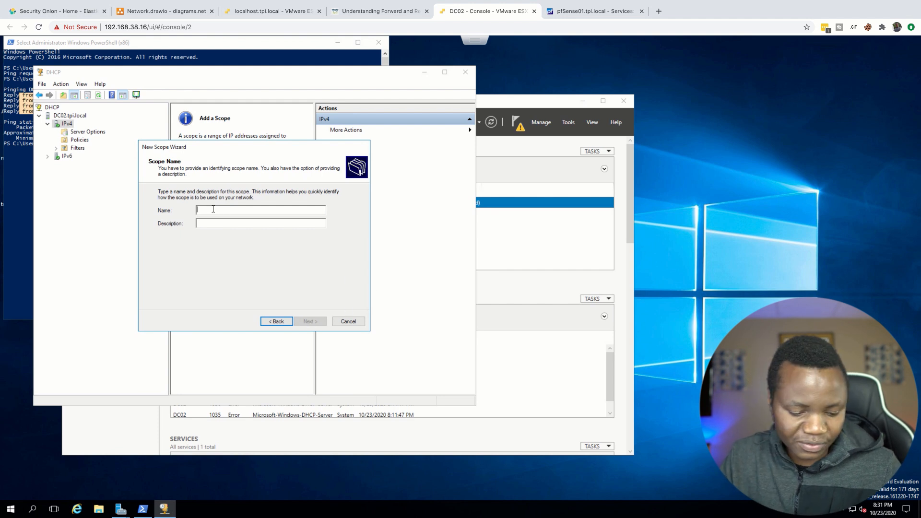
pyautogui.write('TPI-LAN')
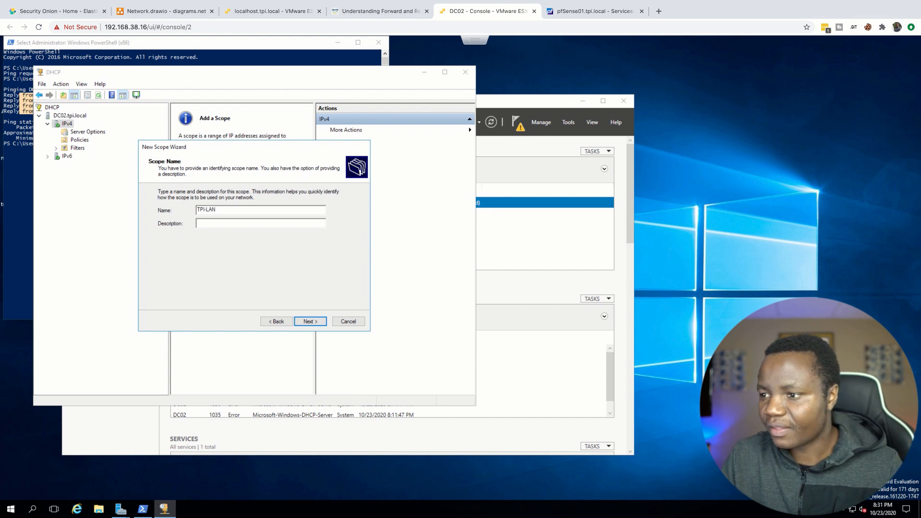
pyautogui.click(307, 323)
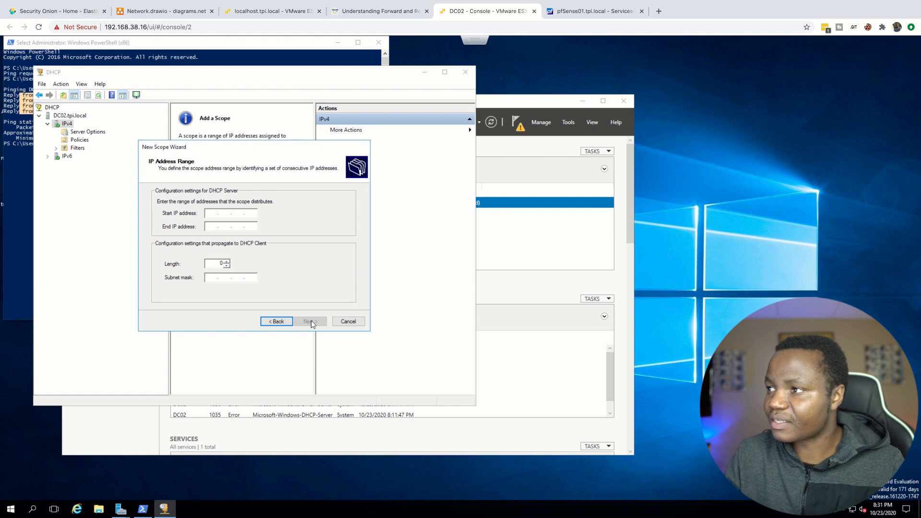
# Step: Look up the LAN range in pfSense and set the scope's address range to 192.168.38.10 through 192.168.38.199
pyautogui.click(570, 11)
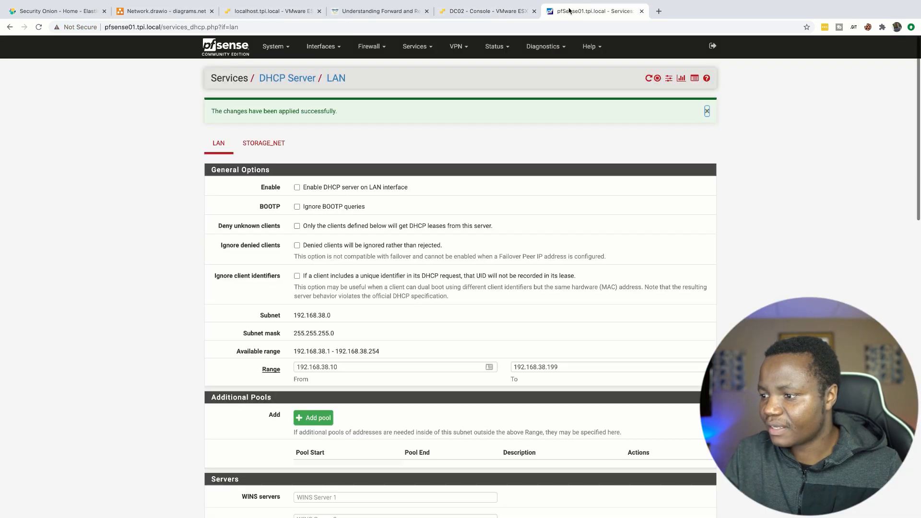
pyautogui.moveTo(341, 368); pyautogui.dragTo(297, 367)
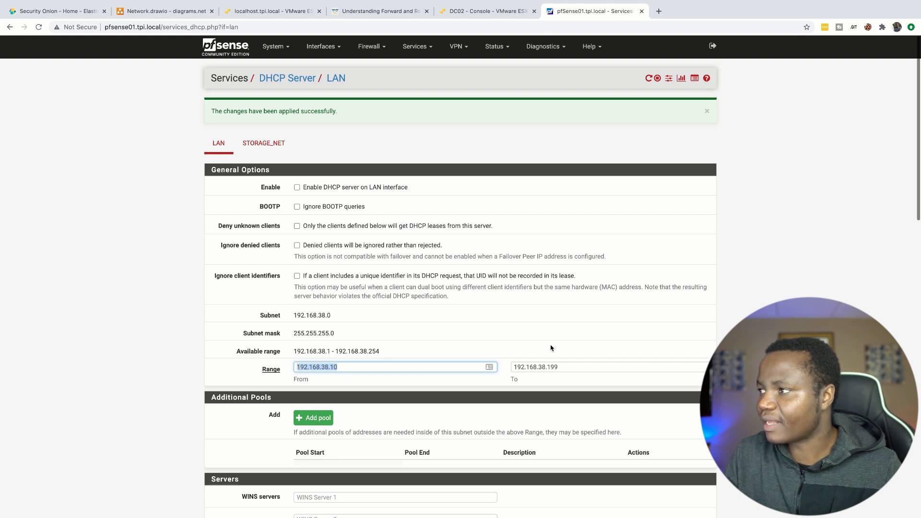
pyautogui.click(499, 13)
pyautogui.click(214, 213)
pyautogui.write('192.168.3')
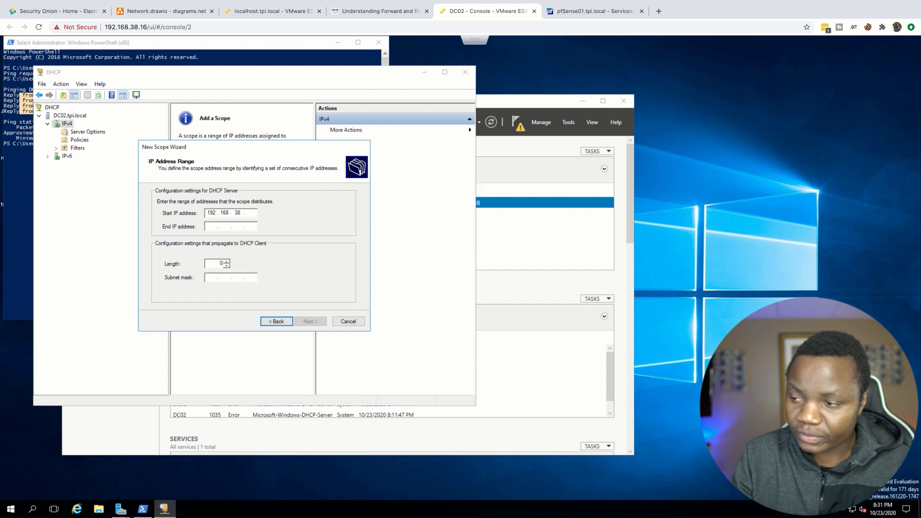
pyautogui.write('10')
pyautogui.press('Tab')
pyautogui.write('192 . 168 . 38 . 199')
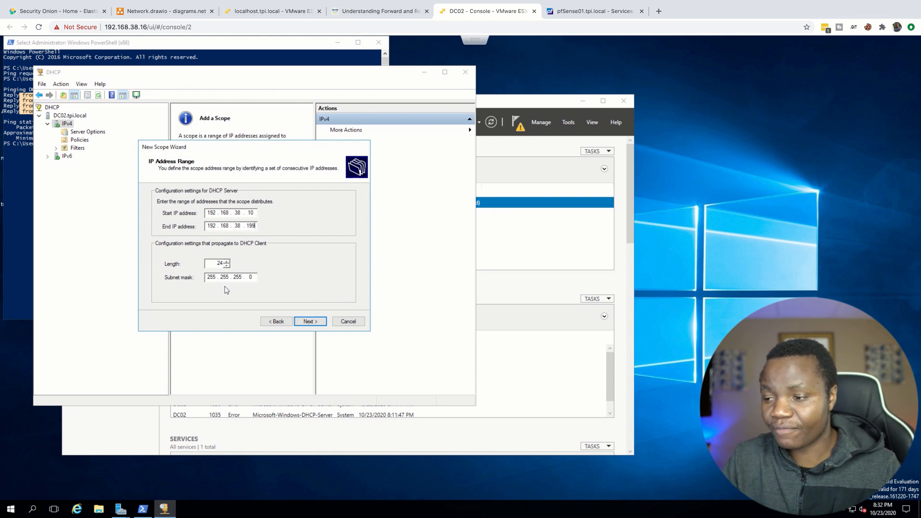
pyautogui.click(310, 322)
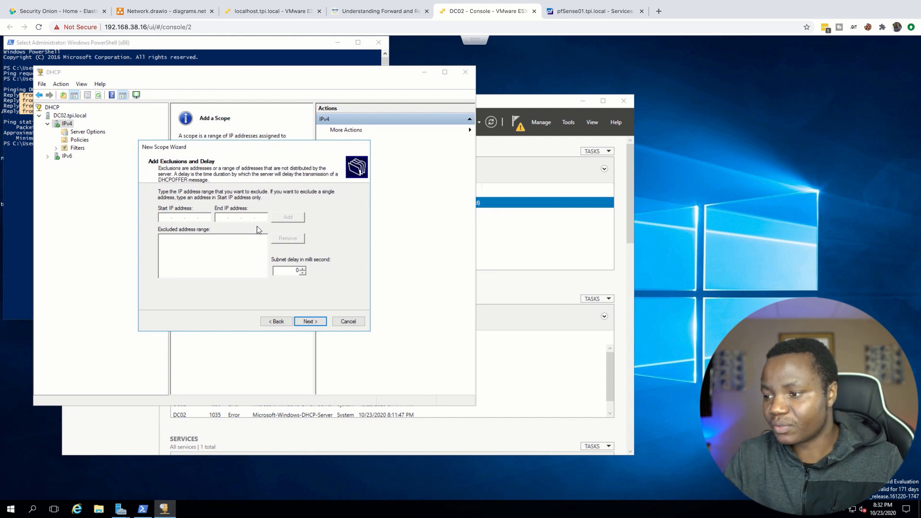
# Step: Skip the address exclusions and set the scope's lease duration in hours, clearing the days value
pyautogui.click(310, 322)
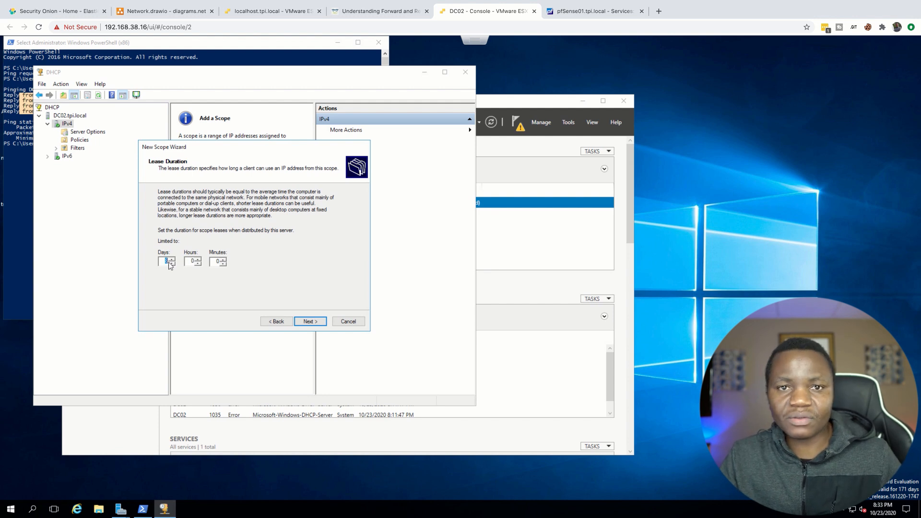
pyautogui.press('BackSpace')
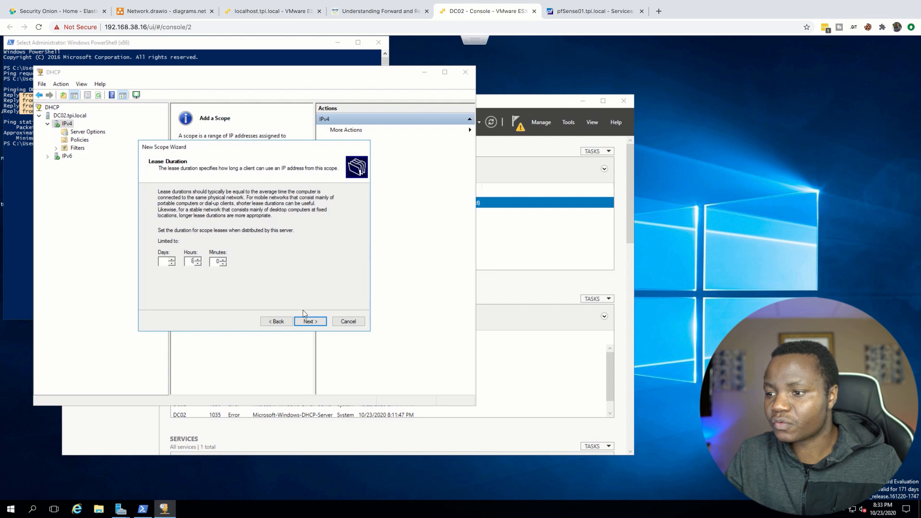
pyautogui.click(308, 323)
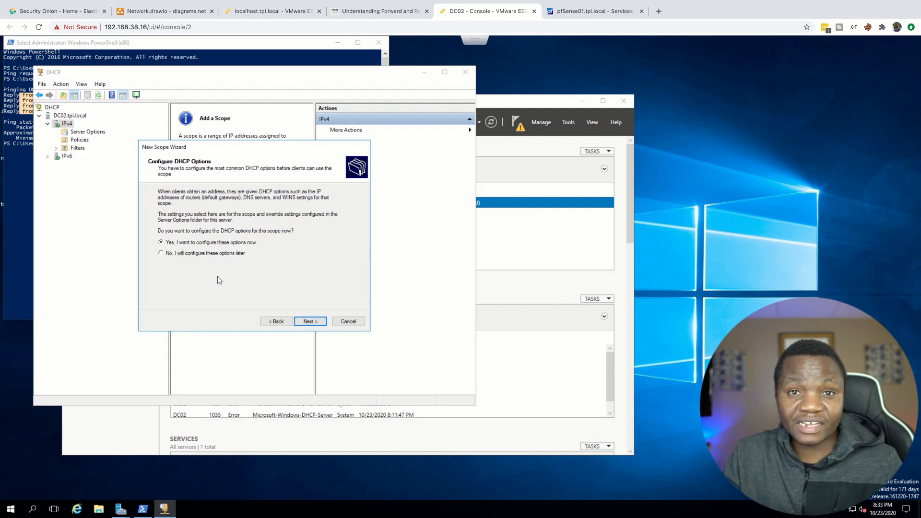
# Step: Choose to configure the DHCP options now and add 192.168.38.1 as the scope's default gateway
pyautogui.click(313, 322)
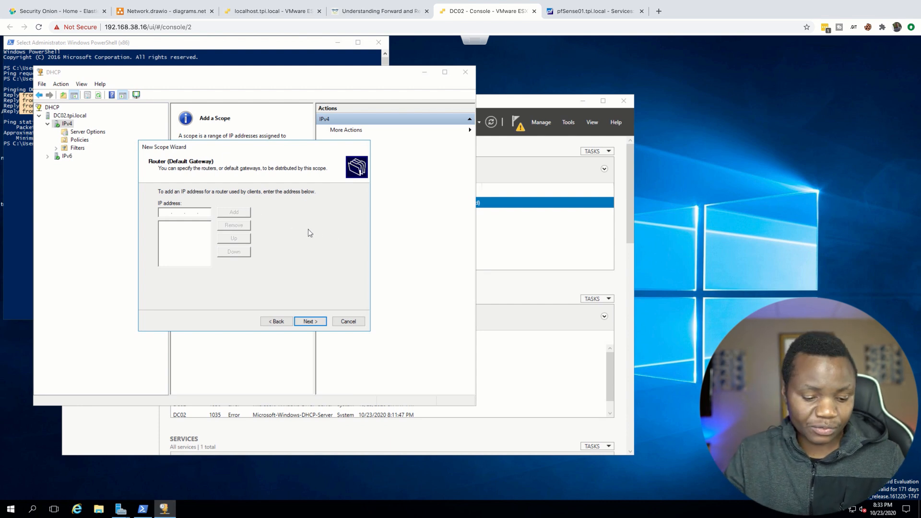
pyautogui.write('192 . 168 . ')
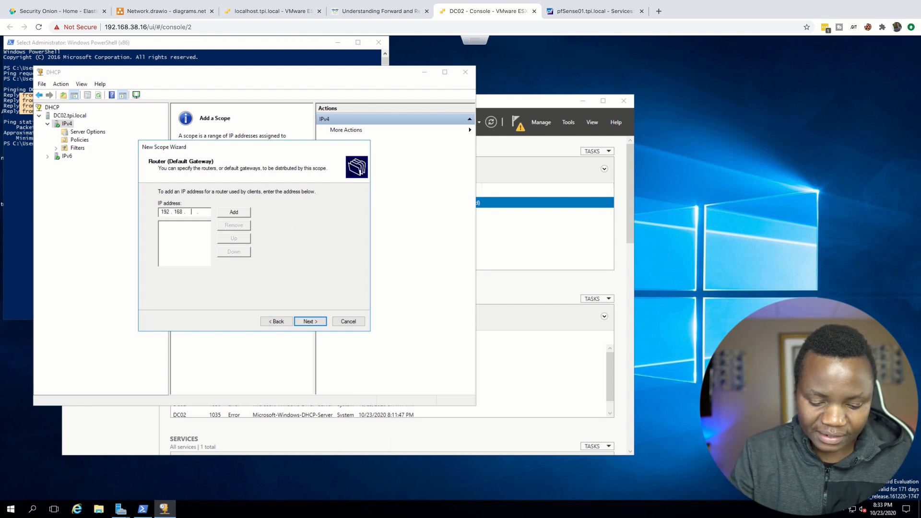
pyautogui.write('39')
pyautogui.press('BackSpace')
pyautogui.write('8')
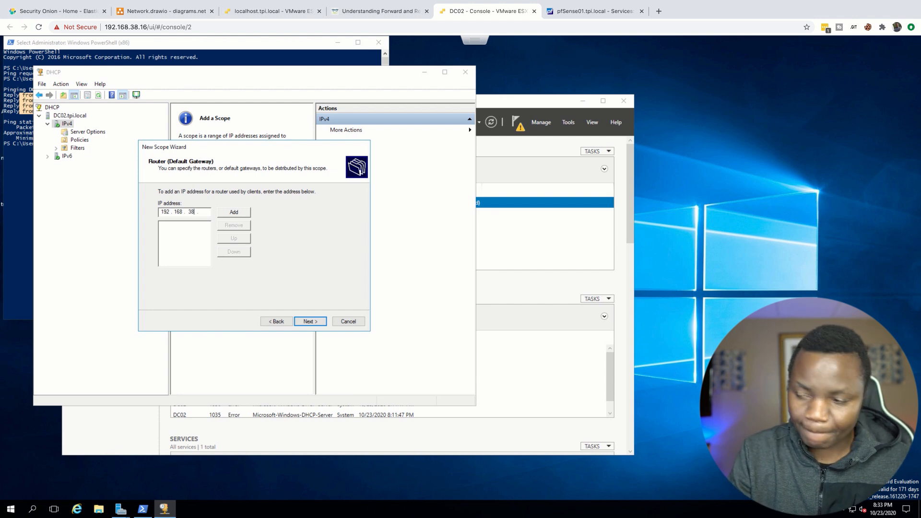
pyautogui.click(234, 211)
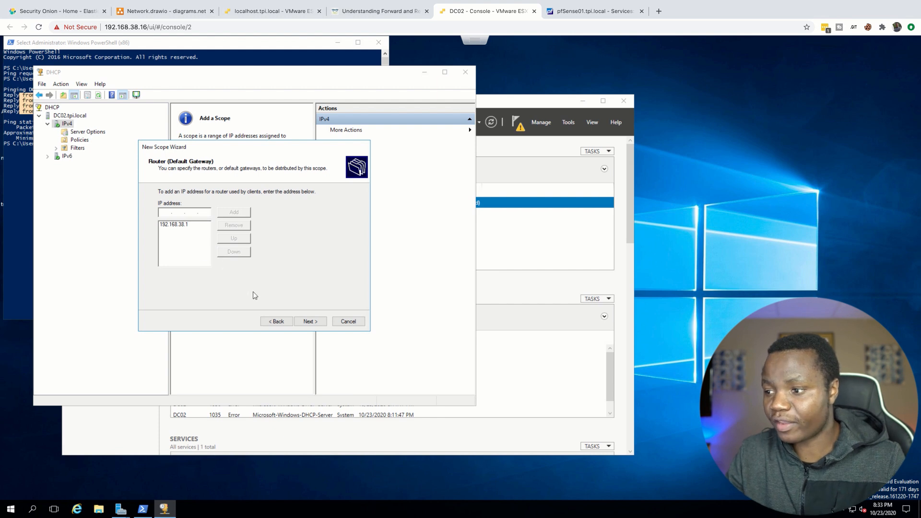
pyautogui.click(310, 320)
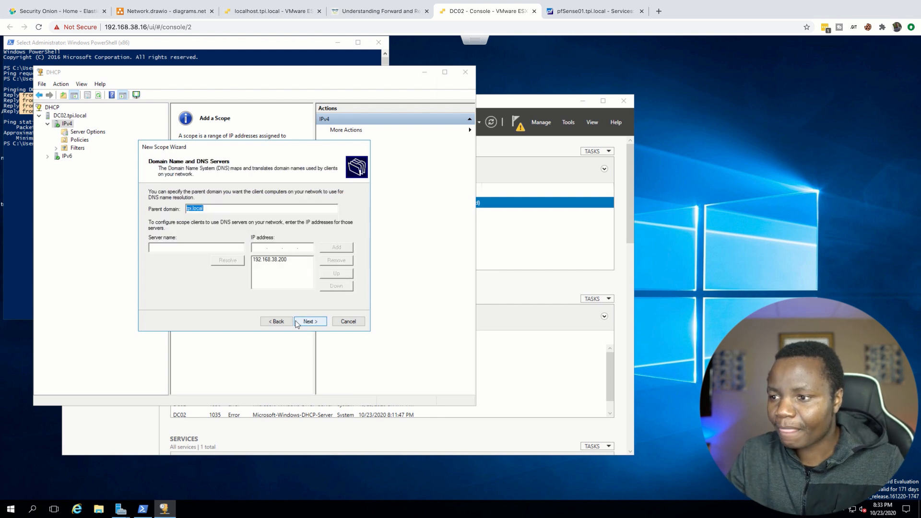
# Step: Accept tpi.local as the scope's parent domain and 192.168.38.200 as its DNS server
pyautogui.click(206, 210)
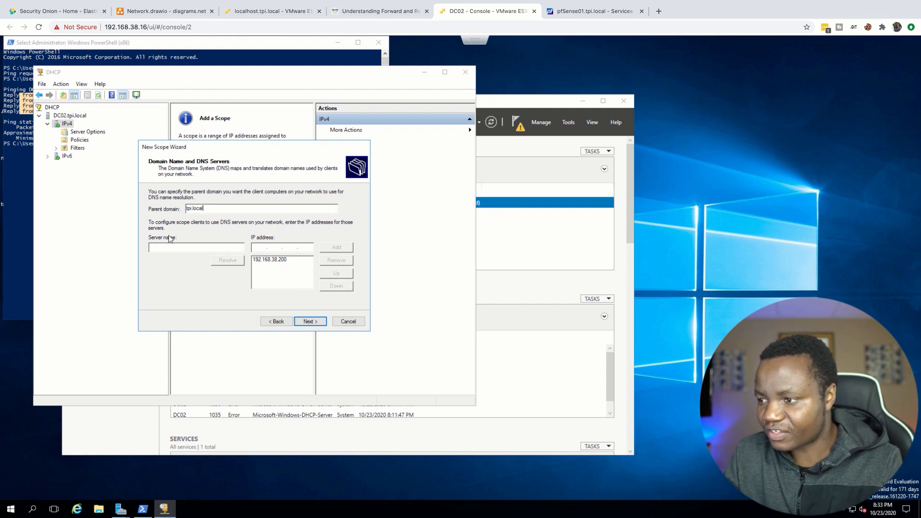
pyautogui.click(259, 260)
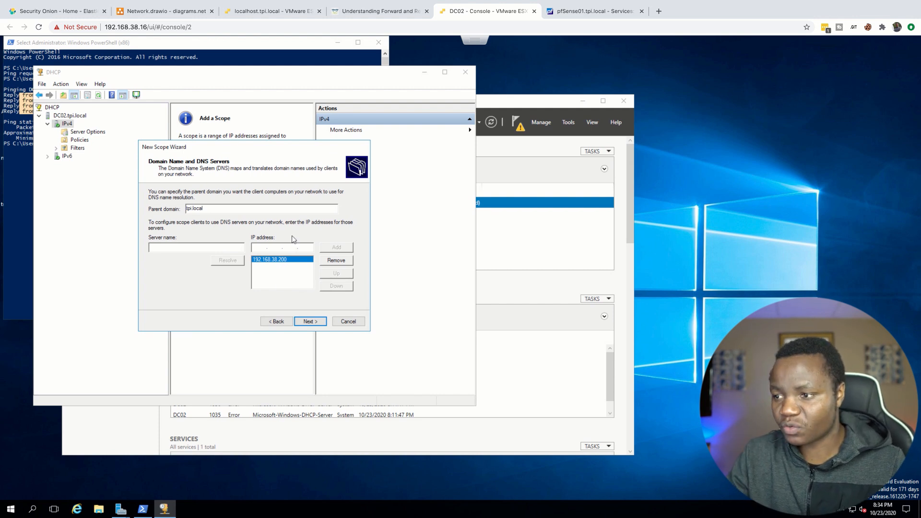
pyautogui.click(308, 321)
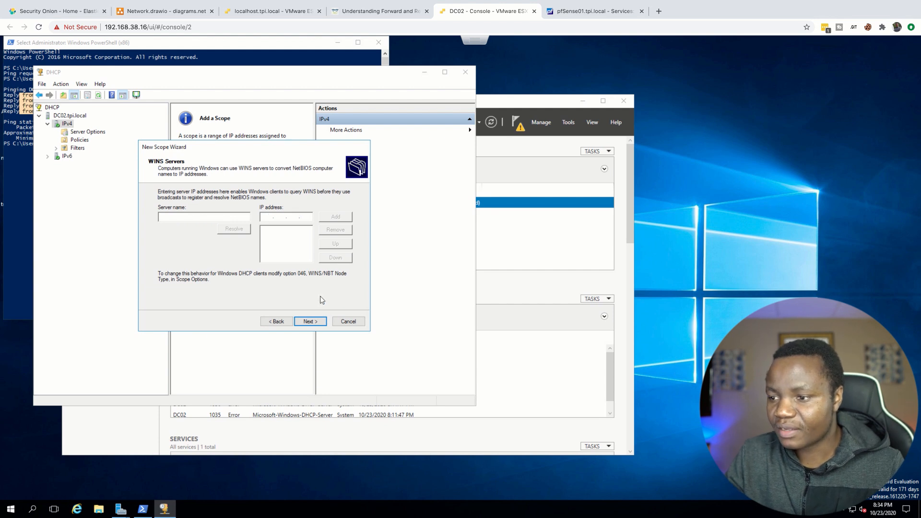
# Step: Leave the WINS servers empty, choose to activate the scope now, and finish the New Scope Wizard
pyautogui.click(309, 322)
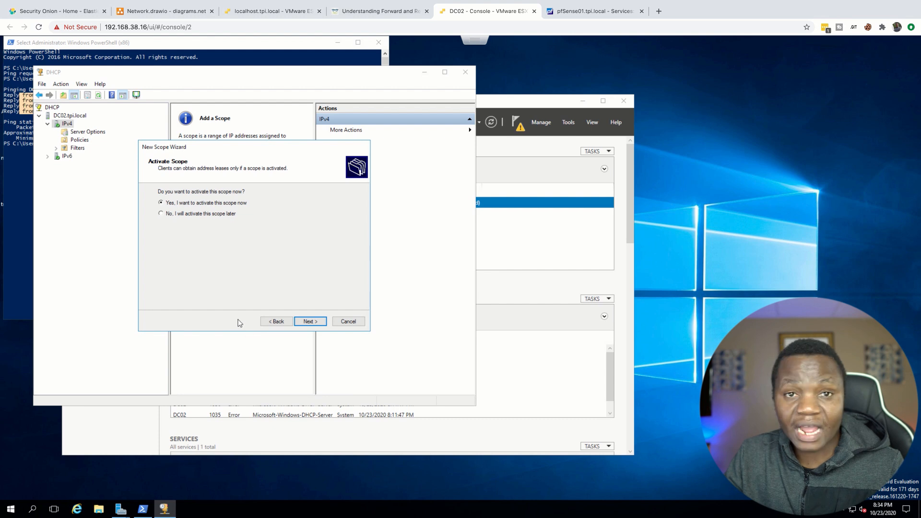
pyautogui.click(312, 322)
pyautogui.click(309, 321)
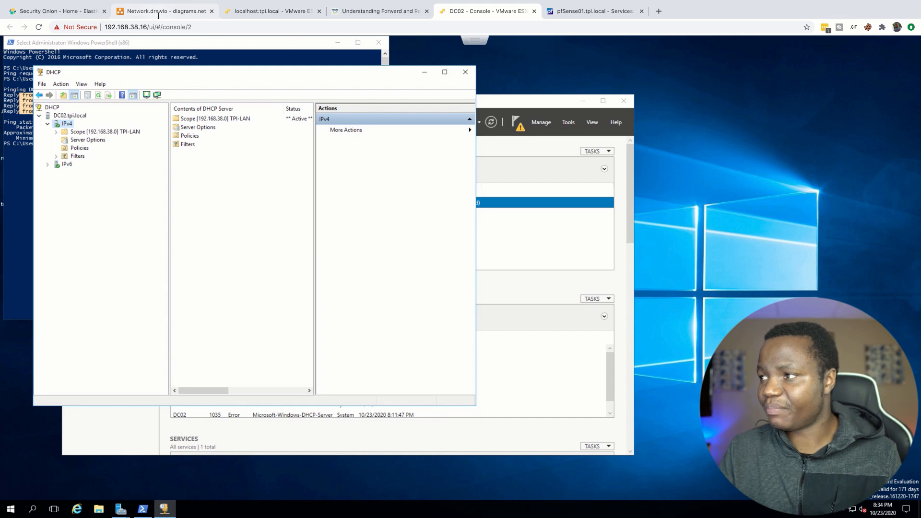
pyautogui.click(589, 12)
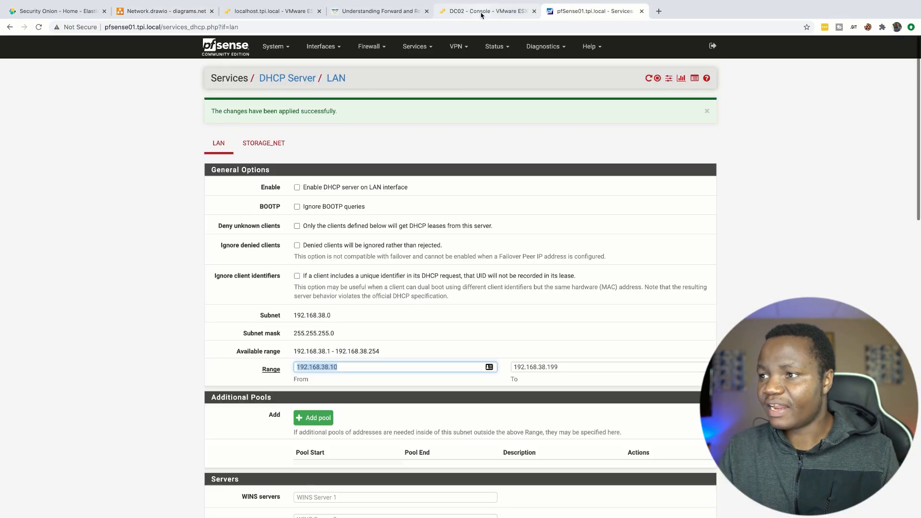
pyautogui.click(261, 11)
pyautogui.click(597, 10)
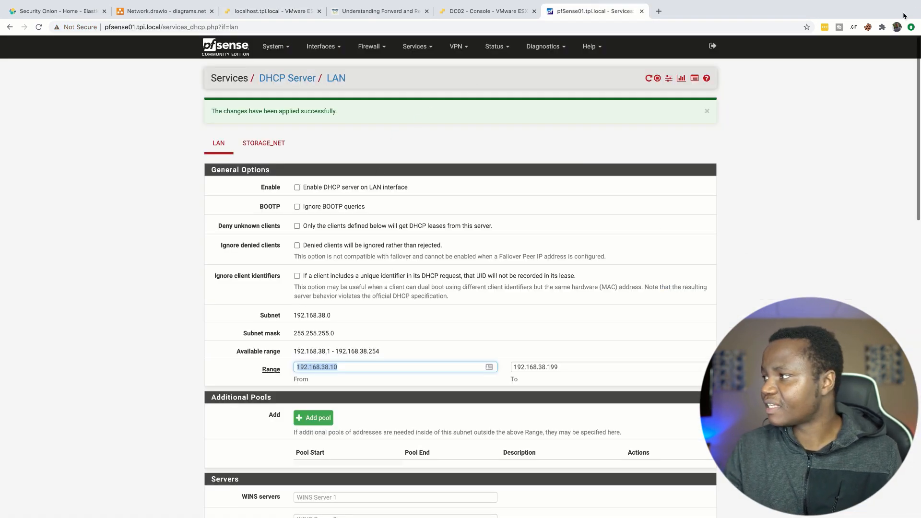
# Step: In the Mac's advanced Wi-Fi network settings, remove the manually configured DNS server 192.168.38.200
pyautogui.moveTo(917, 3)
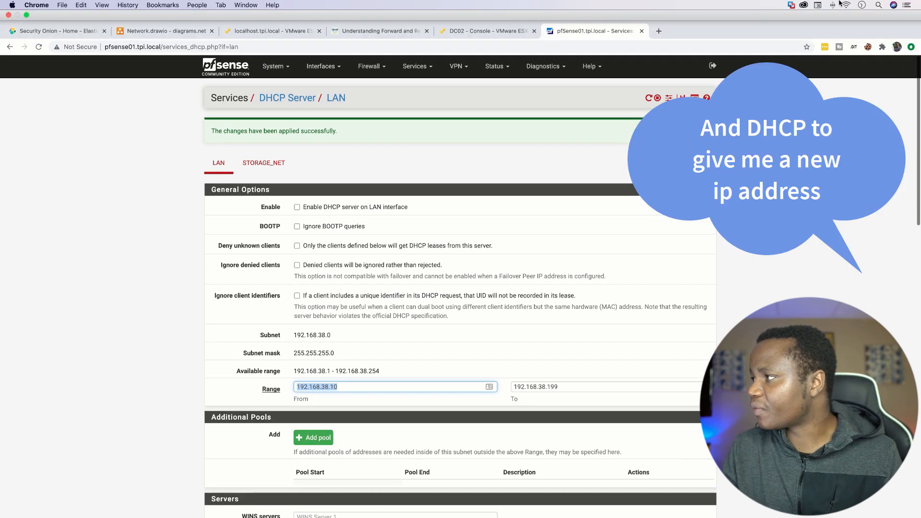
pyautogui.click(846, 6)
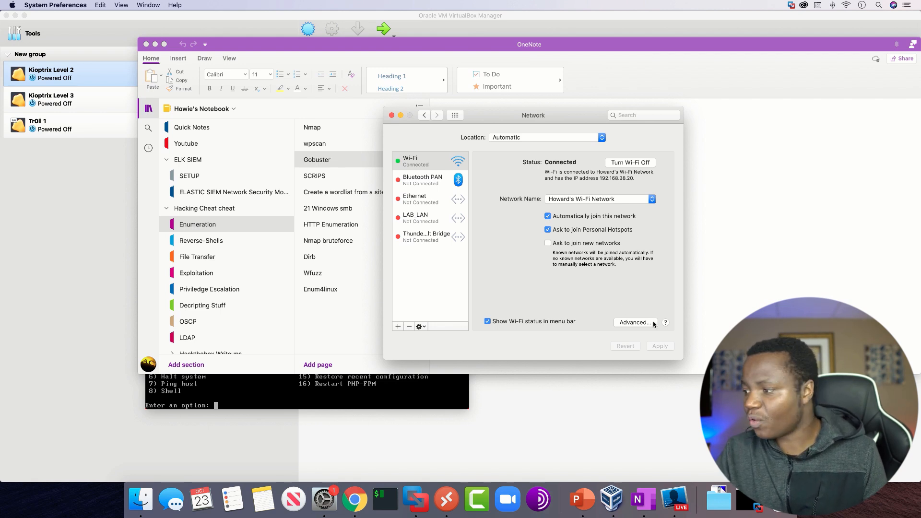
pyautogui.click(638, 326)
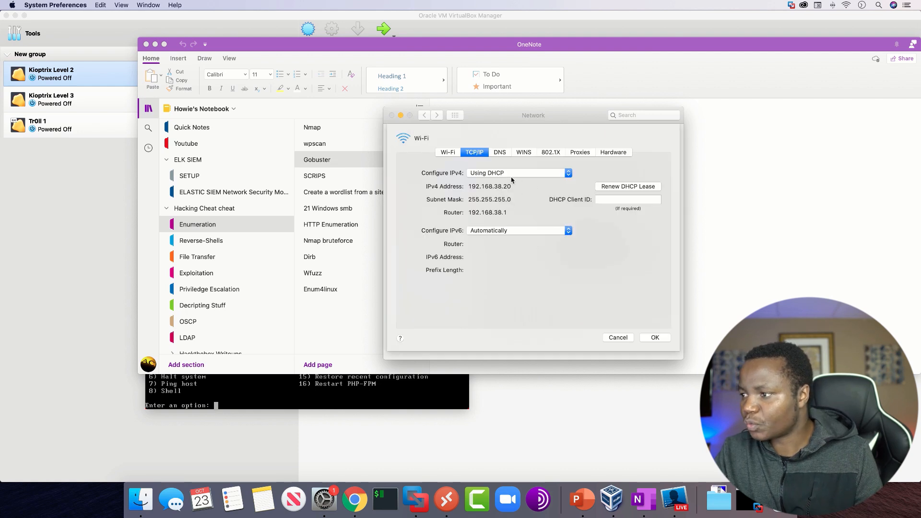
pyautogui.click(503, 154)
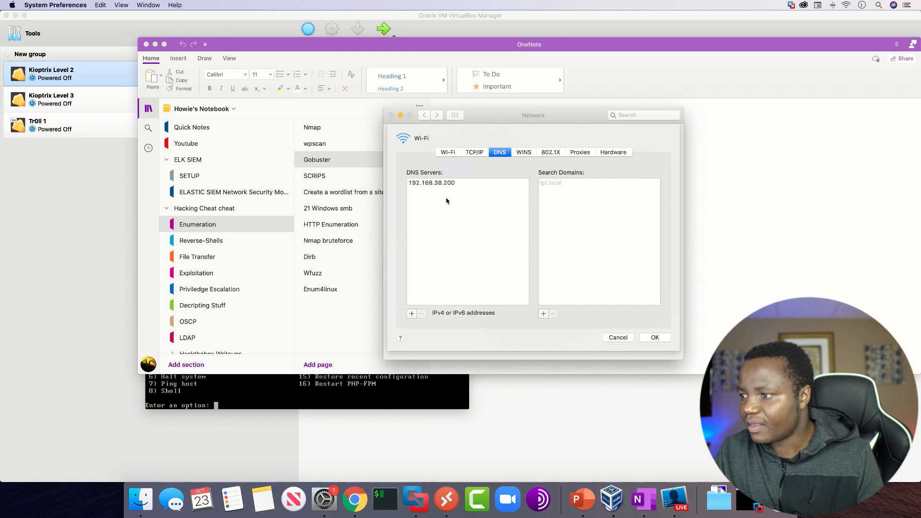
pyautogui.click(439, 183)
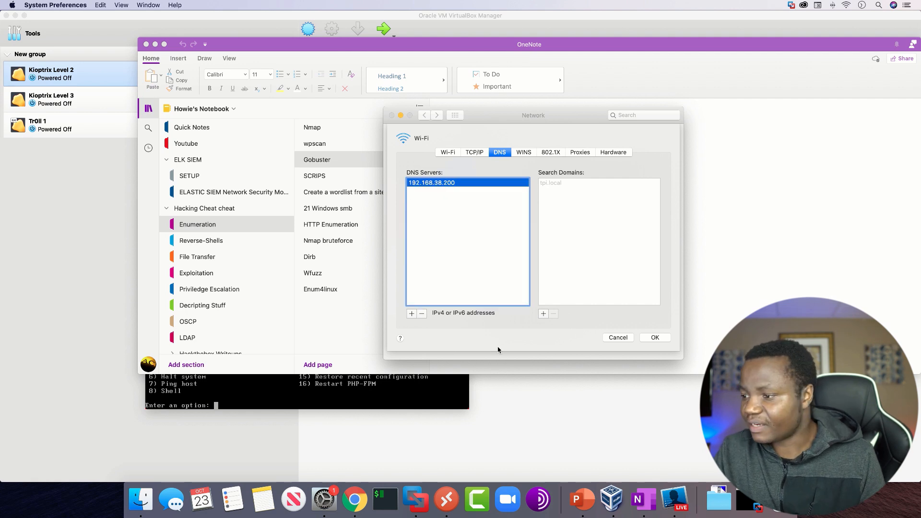
pyautogui.click(422, 314)
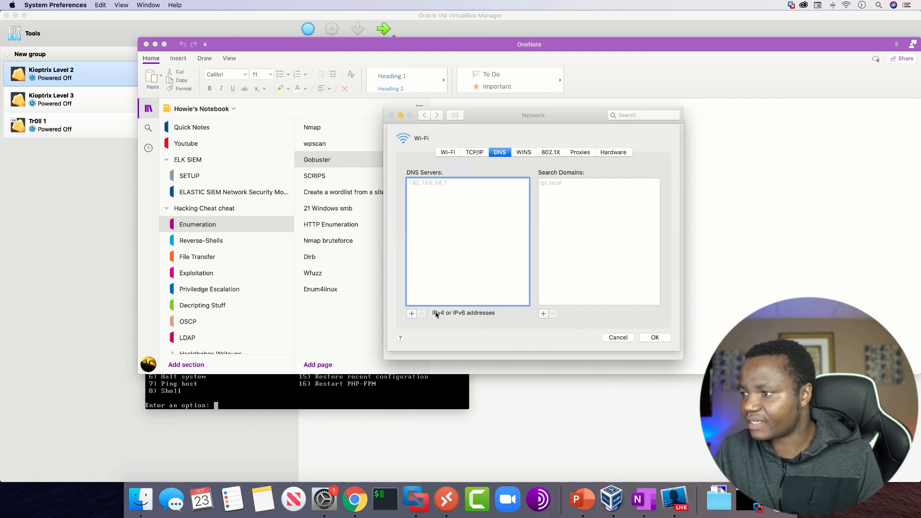
# Step: Renew the Wi-Fi connection's DHCP lease, check the DNS server it hands out, and accept the advanced settings
pyautogui.click(470, 153)
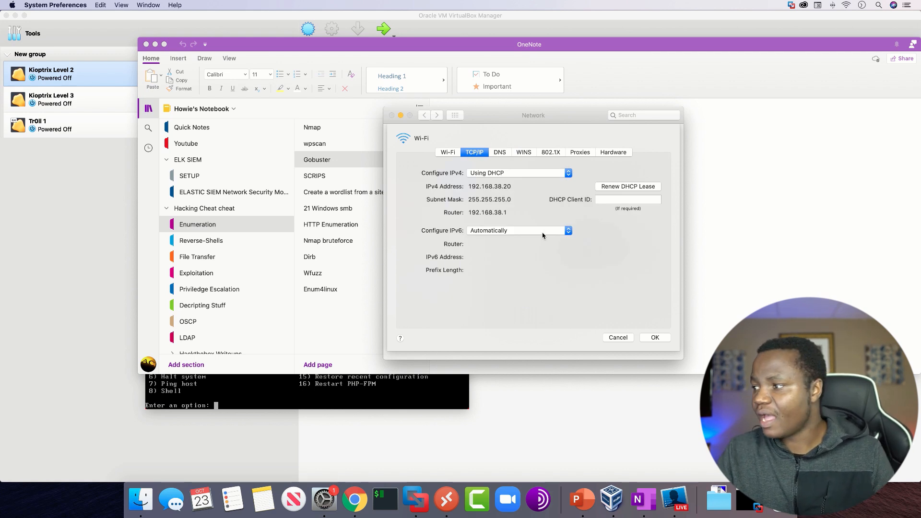
pyautogui.click(617, 190)
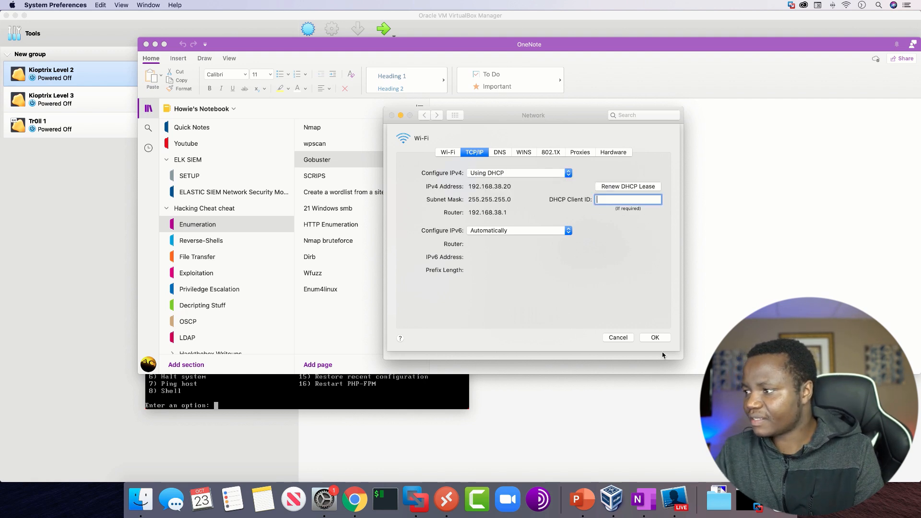
pyautogui.click(622, 188)
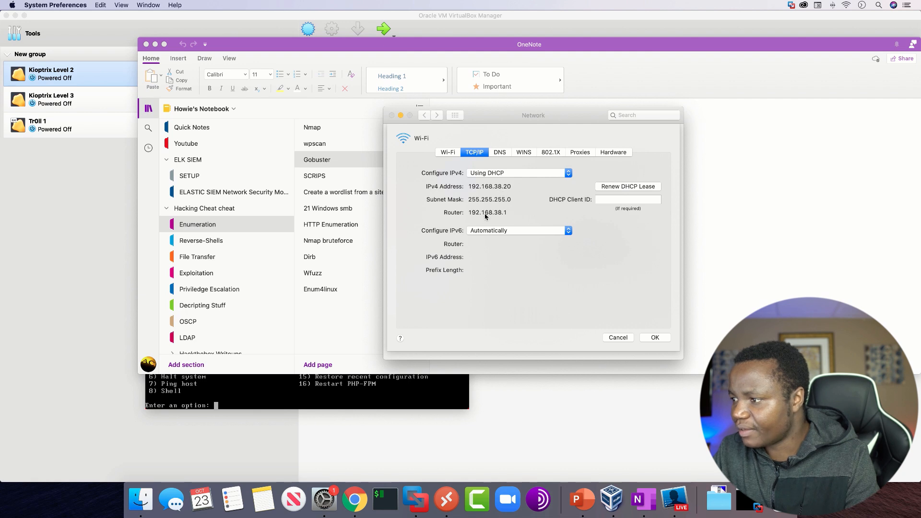
pyautogui.click(500, 152)
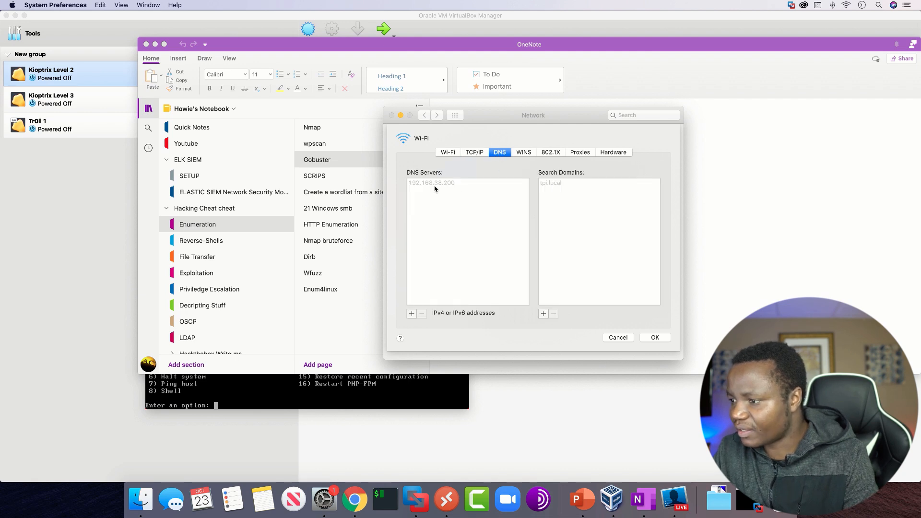
pyautogui.click(654, 337)
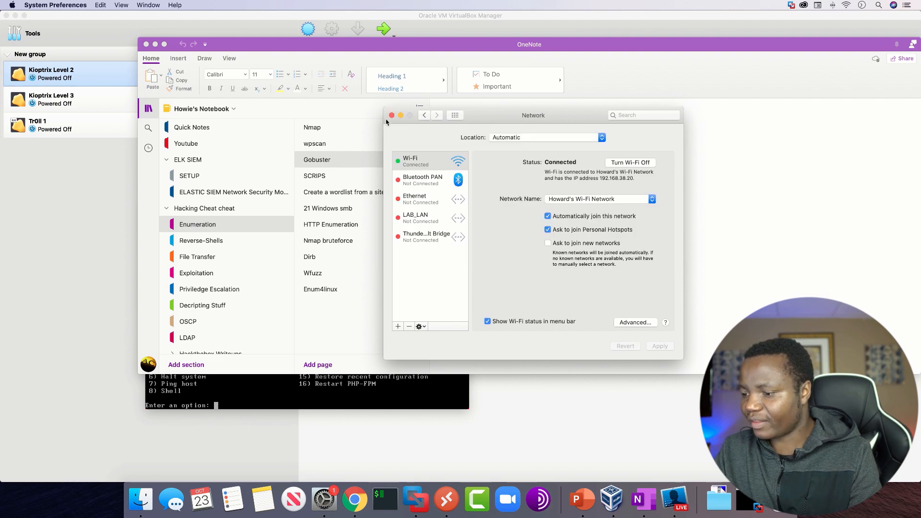
# Step: Switch back to Chrome and view the TPI-LAN scope's address leases in DC02's DHCP console, widening the console window
pyautogui.click(356, 510)
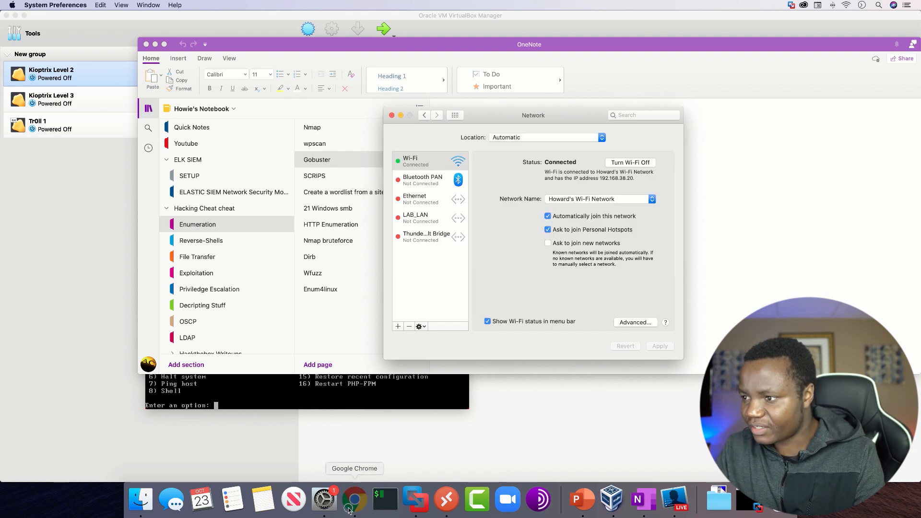
pyautogui.click(356, 511)
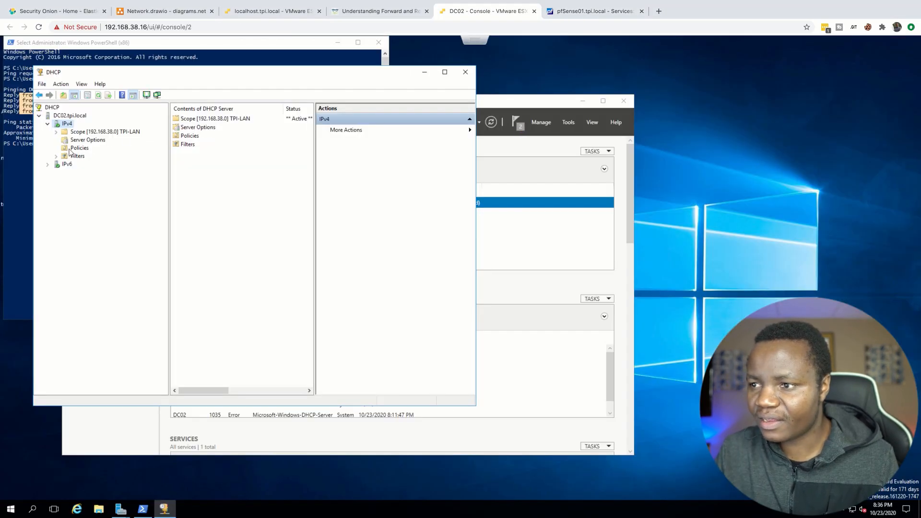
pyautogui.click(78, 143)
pyautogui.doubleClick(84, 133)
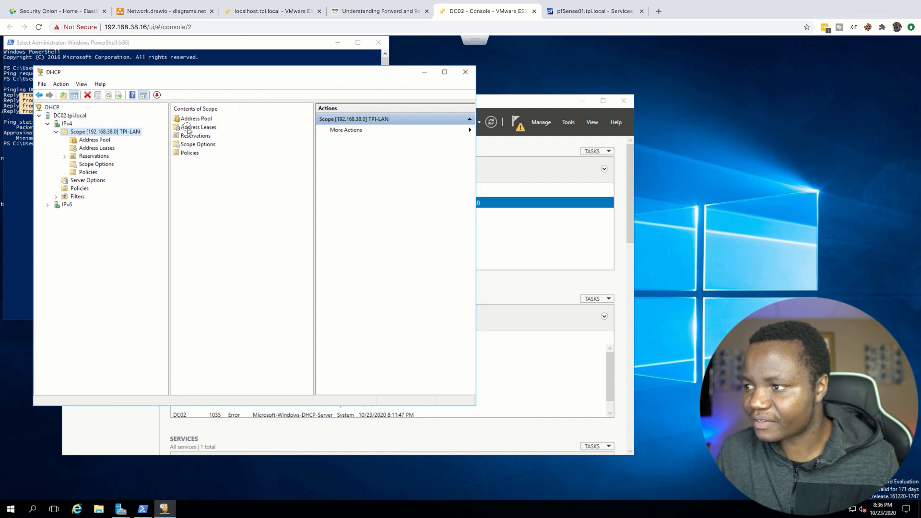
pyautogui.click(191, 129)
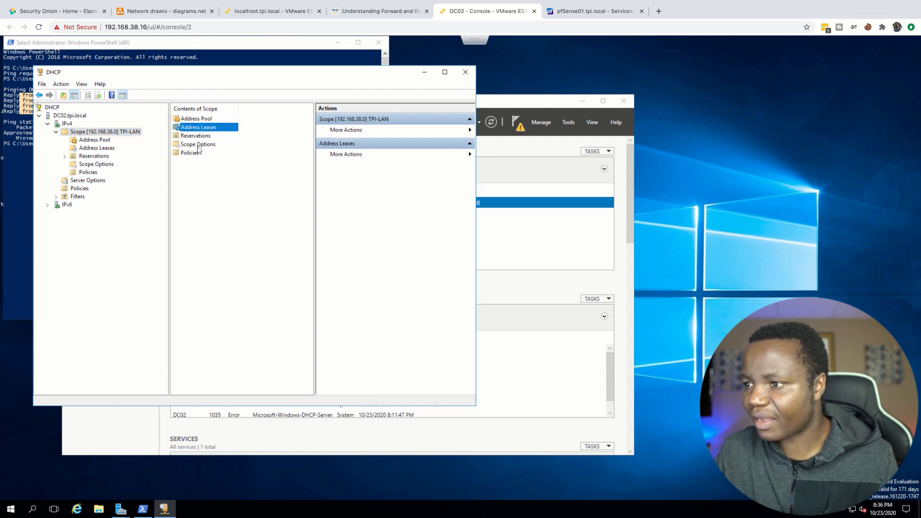
pyautogui.click(194, 136)
pyautogui.click(194, 120)
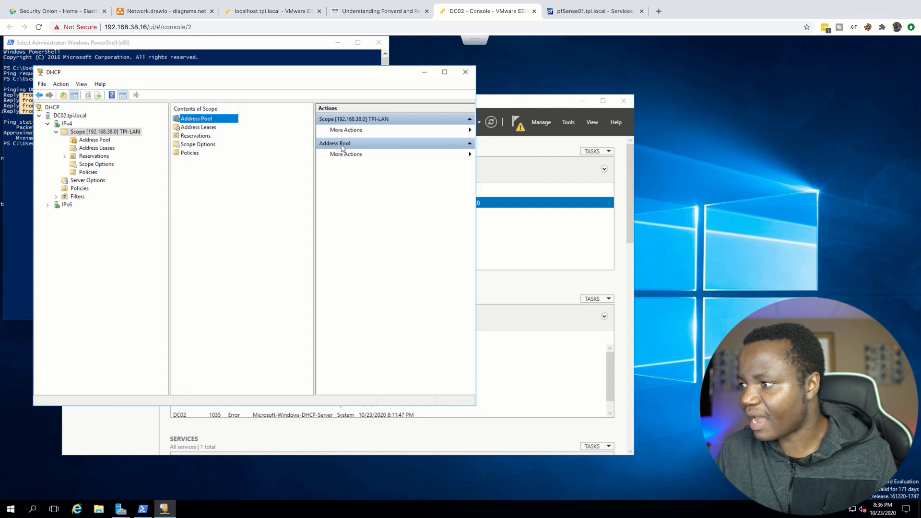
pyautogui.moveTo(477, 142); pyautogui.dragTo(634, 141)
pyautogui.doubleClick(198, 128)
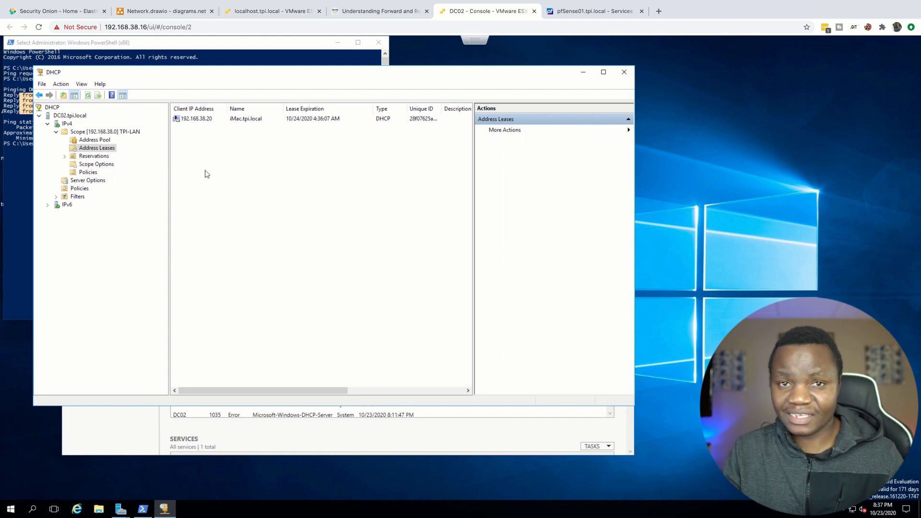
# Step: Return to pfSense's LAN DHCP server page and highlight the firewall's hostname in its web address
pyautogui.click(587, 14)
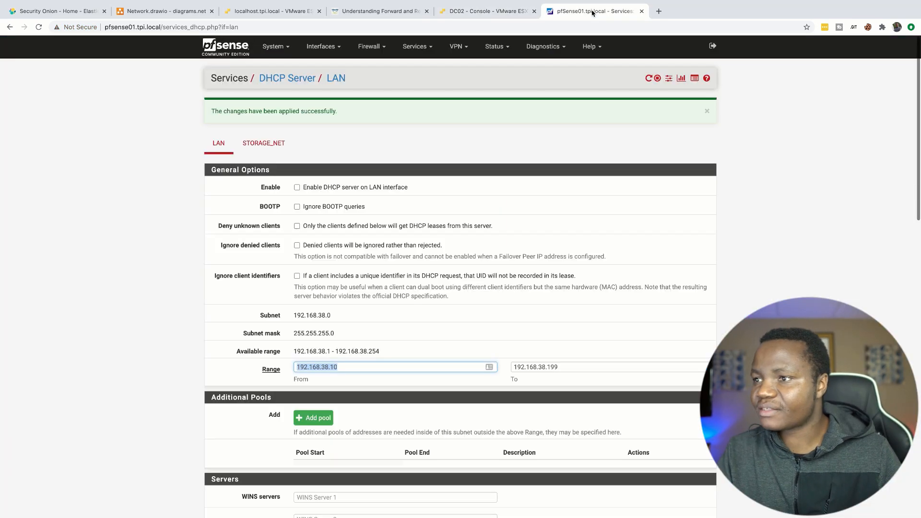
pyautogui.moveTo(160, 27); pyautogui.dragTo(98, 29)
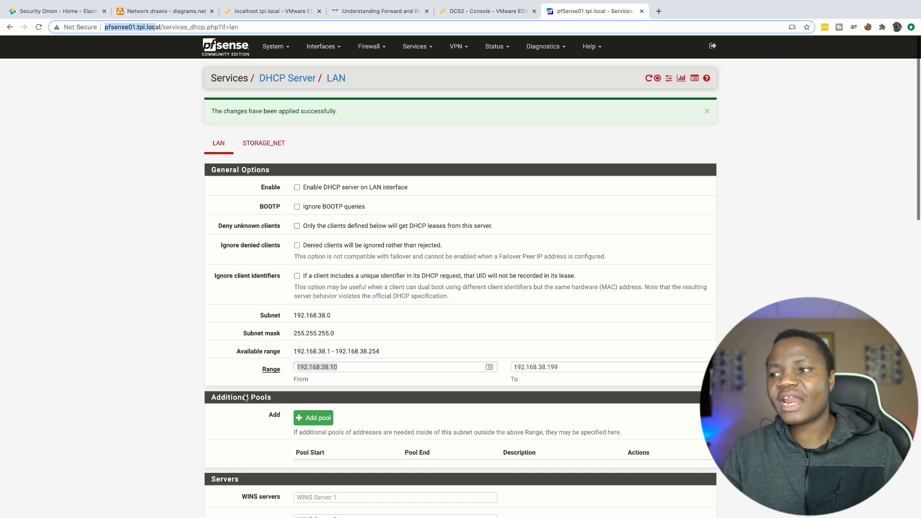